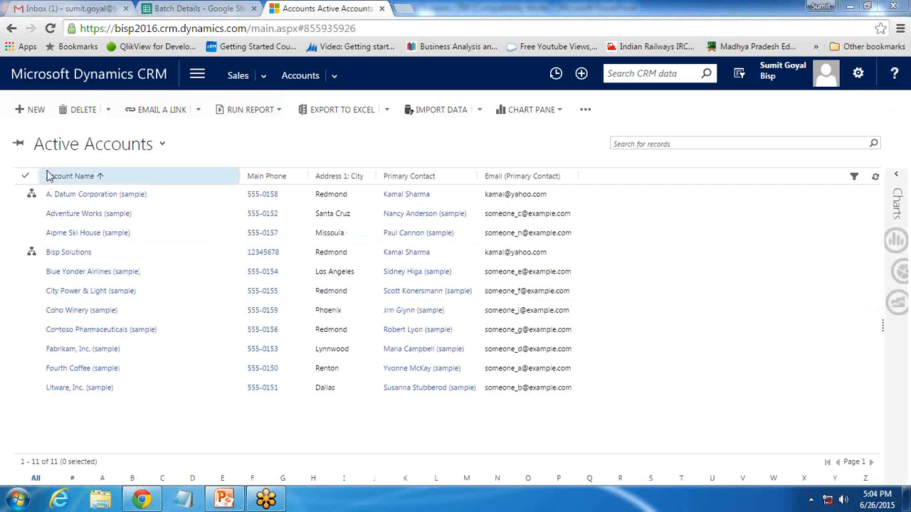
# Open the Adventure Works (sample) account and examine its Account Name and Account Number fields.
pyautogui.click(62, 215)
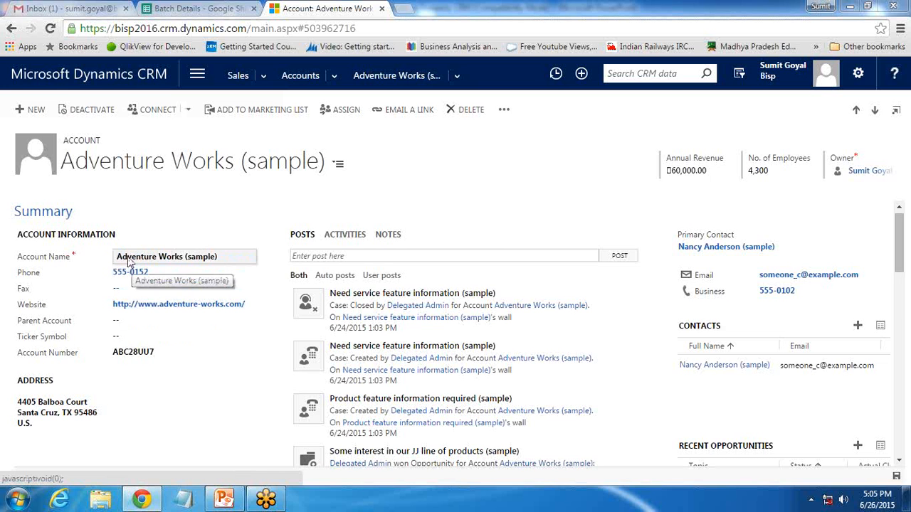
pyautogui.moveTo(19, 358); pyautogui.dragTo(77, 361)
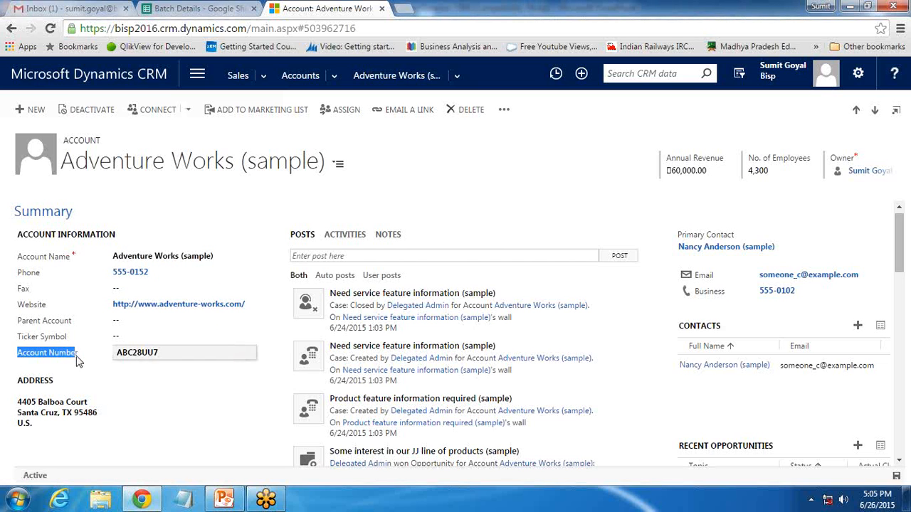
pyautogui.click(80, 360)
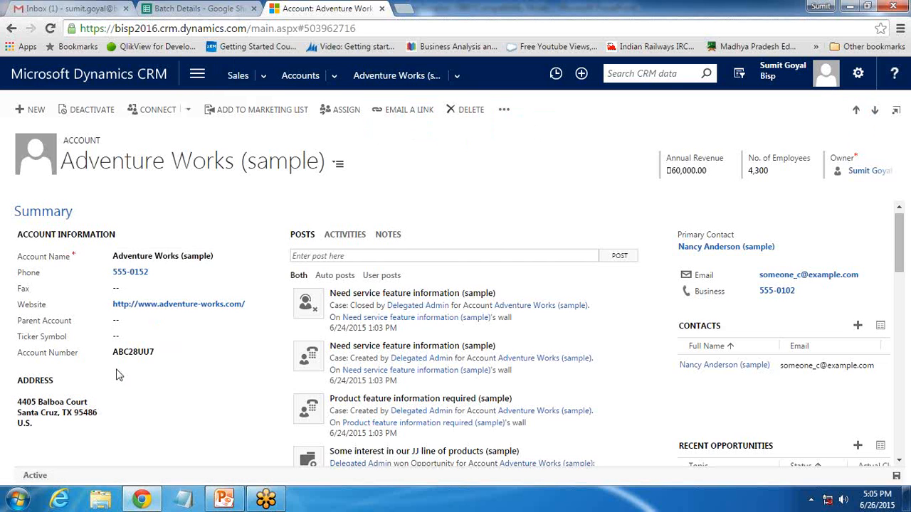
# Open the default solution for customizing the system from the Customizations settings.
pyautogui.click(197, 74)
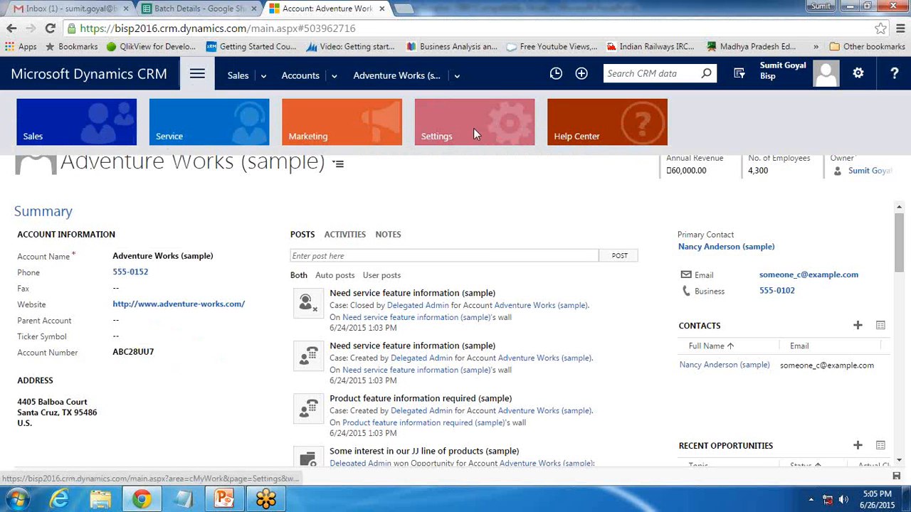
pyautogui.click(473, 128)
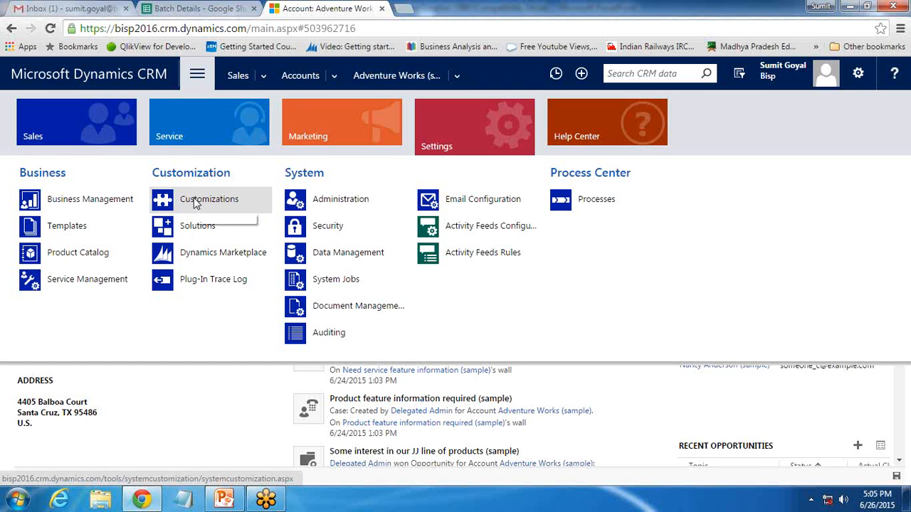
pyautogui.click(226, 205)
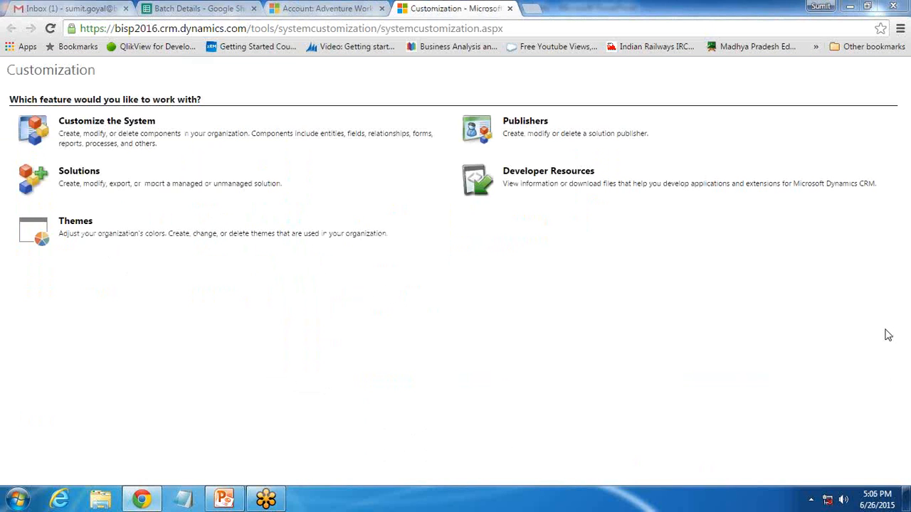
pyautogui.click(102, 132)
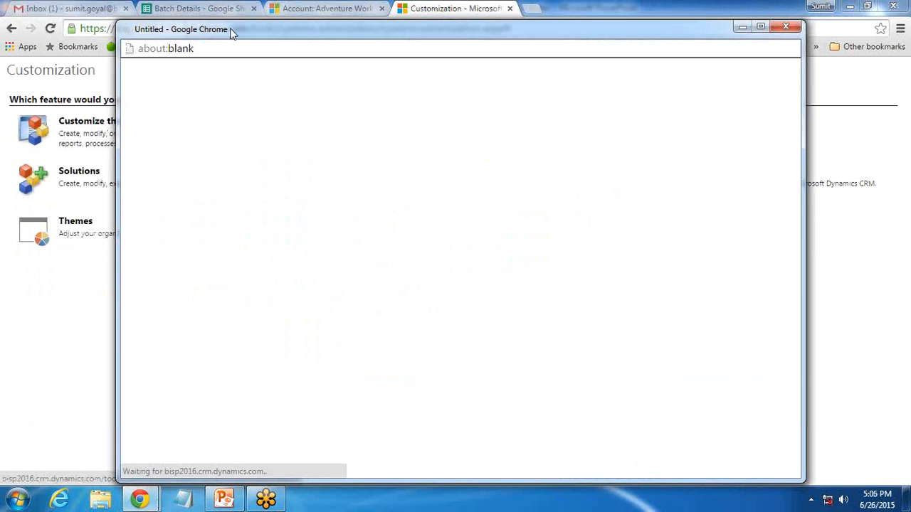
pyautogui.moveTo(230, 32); pyautogui.dragTo(223, 24)
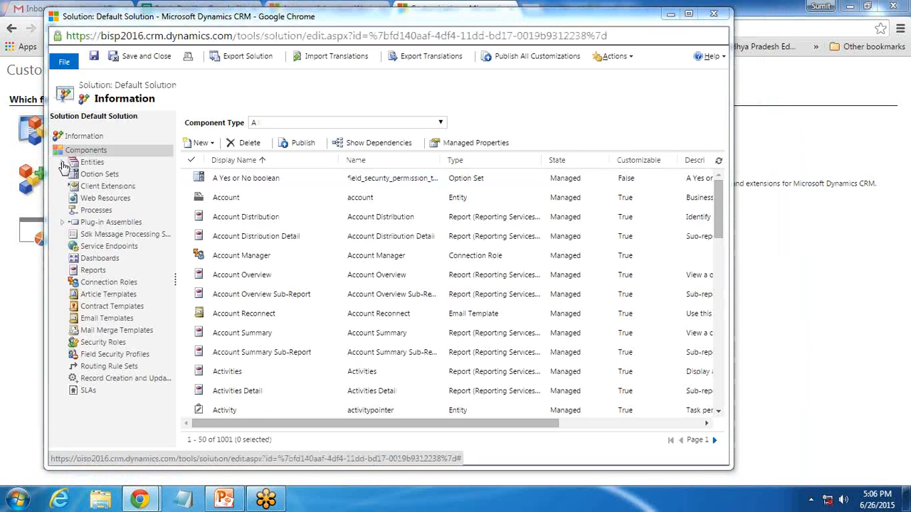
# Start a new business rule for the Account entity in the default solution.
pyautogui.click(63, 163)
pyautogui.click(74, 149)
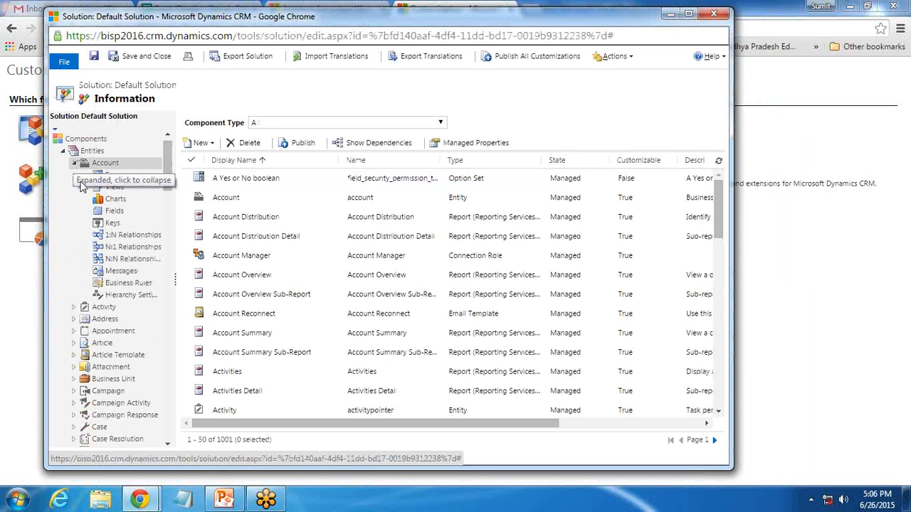
pyautogui.click(124, 285)
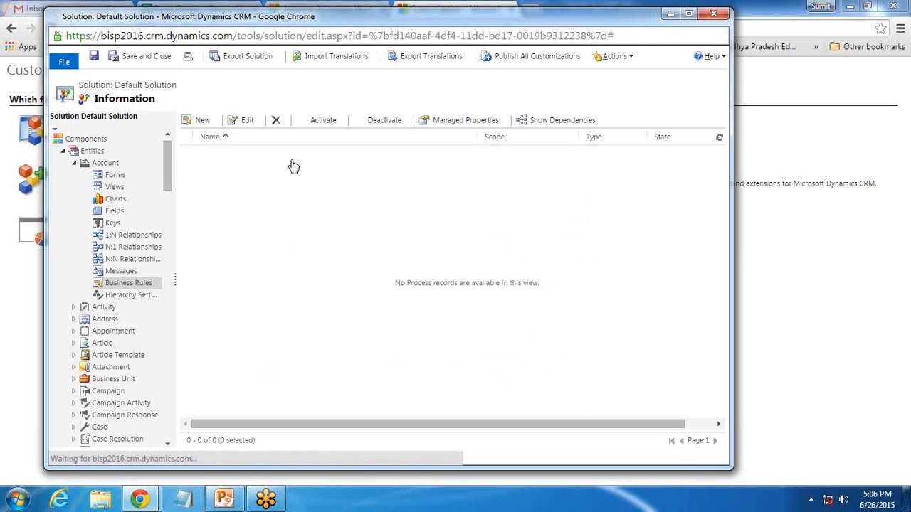
pyautogui.click(202, 123)
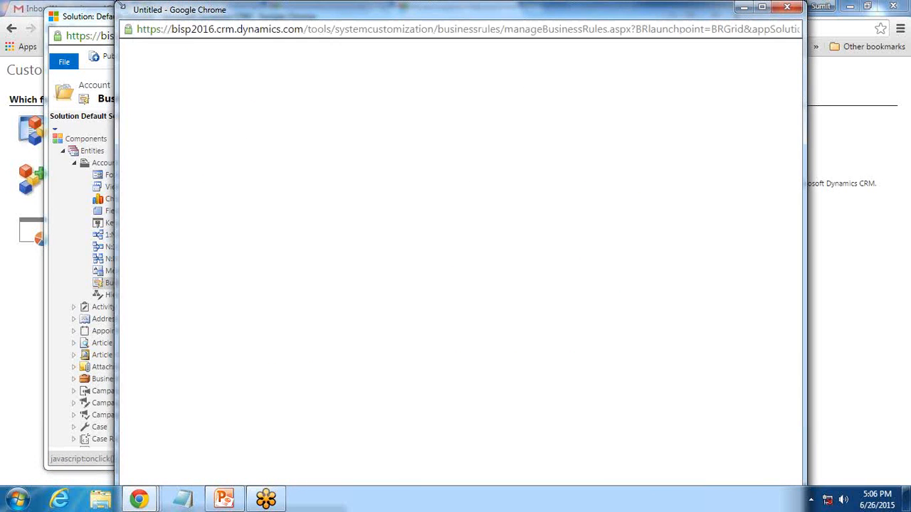
pyautogui.moveTo(201, 63); pyautogui.dragTo(104, 14)
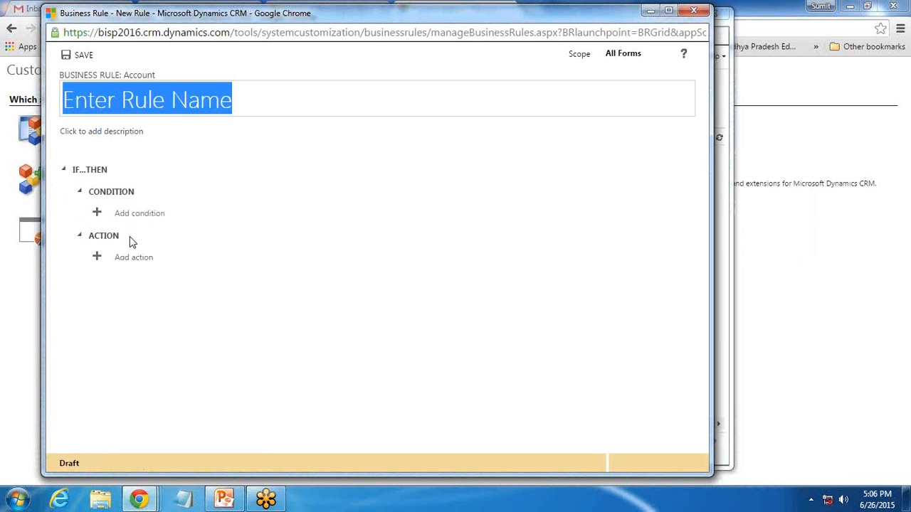
# Review the Account Name and Account Number fields on the Adventure Works (sample) record, and return to the new rule.
pyautogui.click(14, 321)
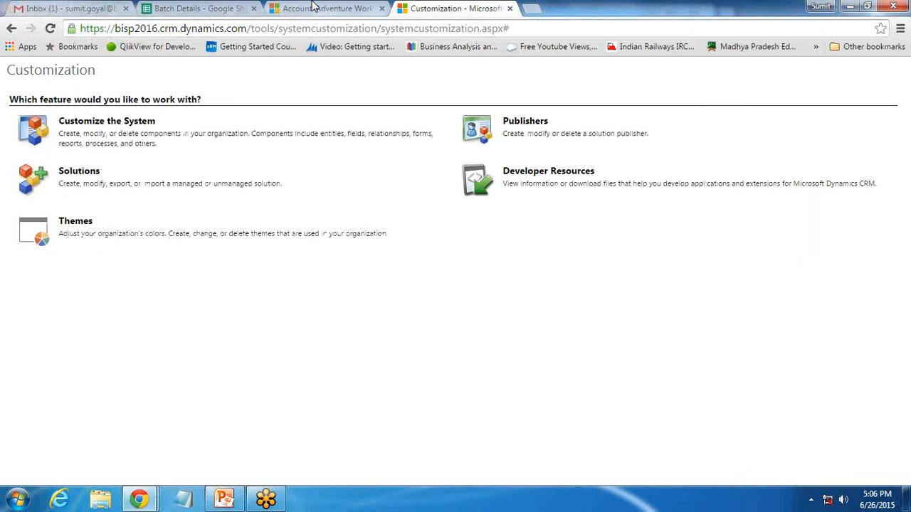
pyautogui.hotkey('ctrl', 'shift', 'Tab')
pyautogui.click(163, 427)
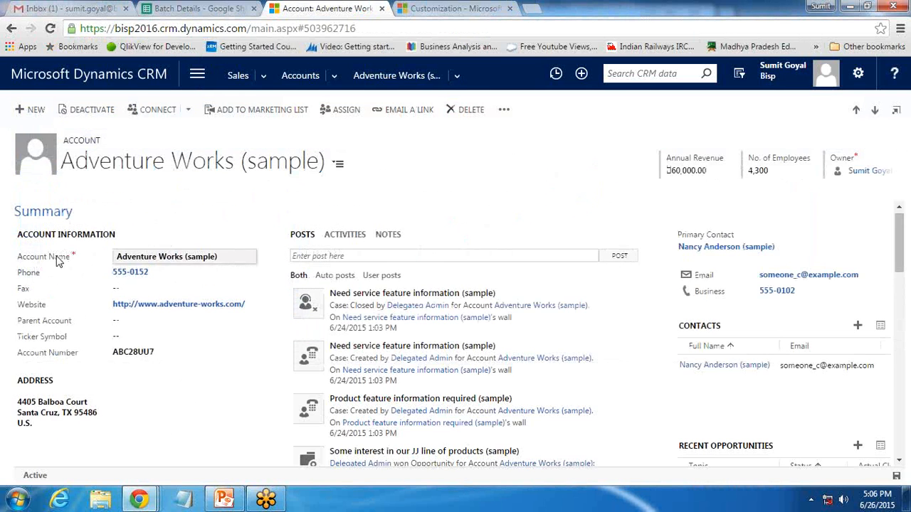
pyautogui.moveTo(18, 353); pyautogui.dragTo(74, 358)
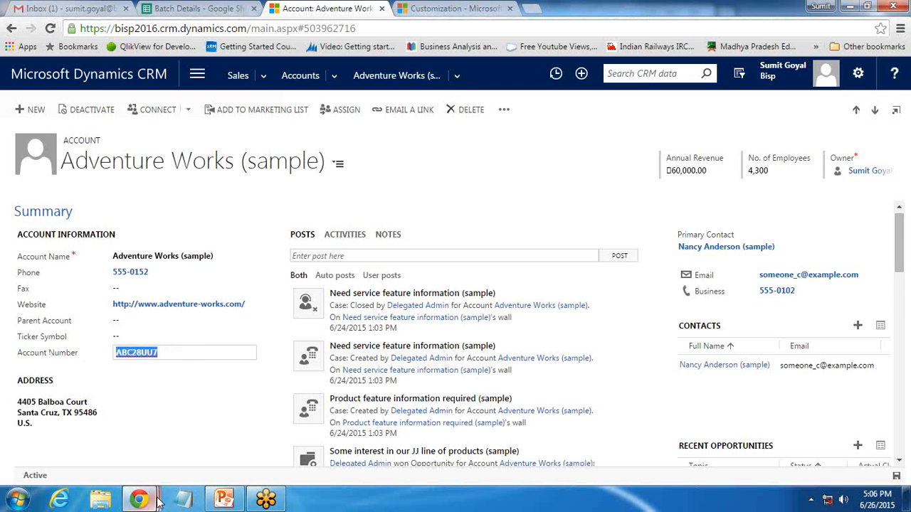
pyautogui.moveTo(139, 498)
pyautogui.click(334, 427)
# Add a rule condition that Account Name does not contain data.
pyautogui.click(132, 213)
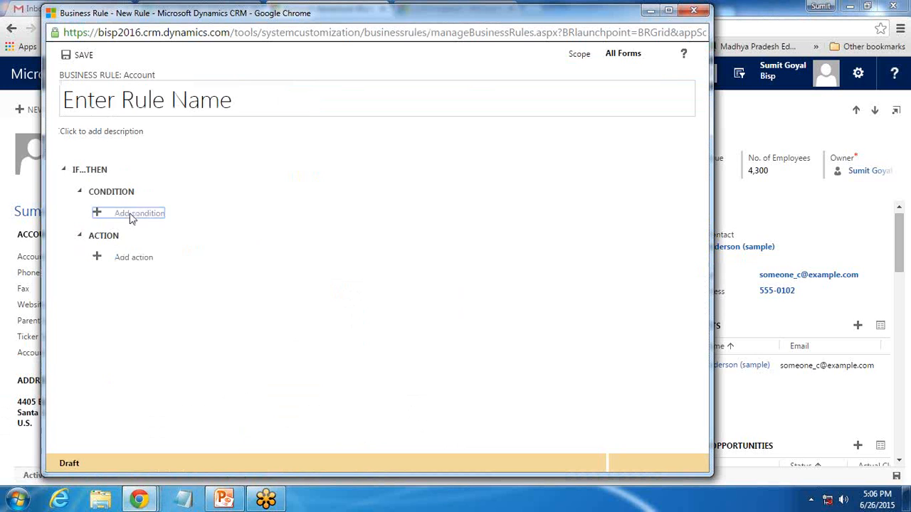
pyautogui.click(232, 230)
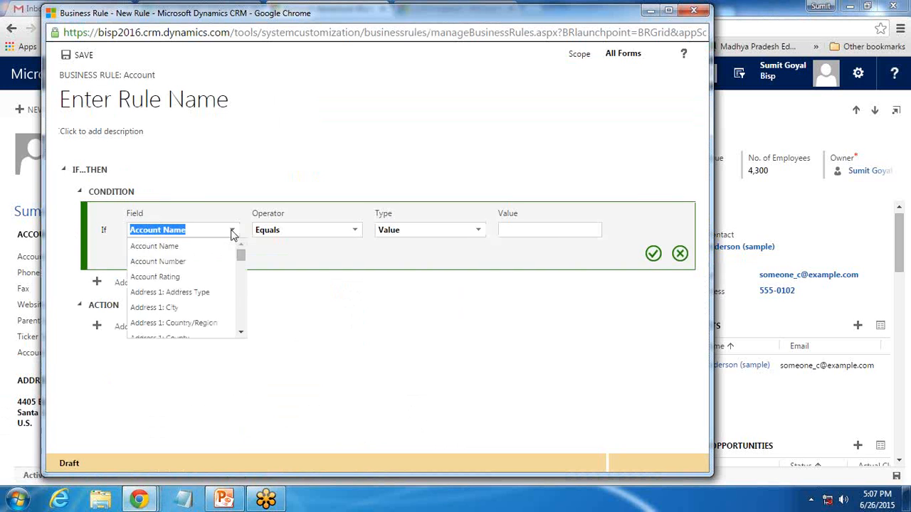
pyautogui.click(315, 228)
pyautogui.click(352, 235)
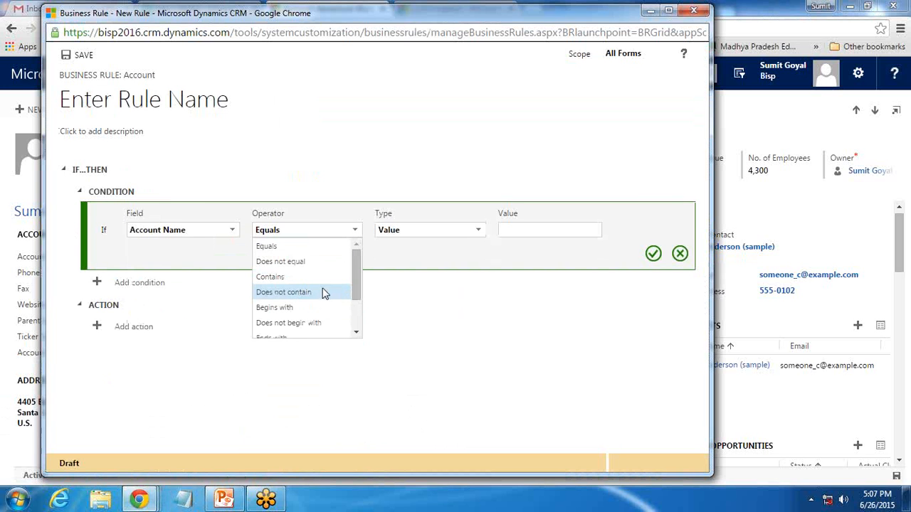
pyautogui.click(321, 292)
pyautogui.click(355, 231)
pyautogui.moveTo(358, 283); pyautogui.dragTo(358, 315)
pyautogui.click(291, 316)
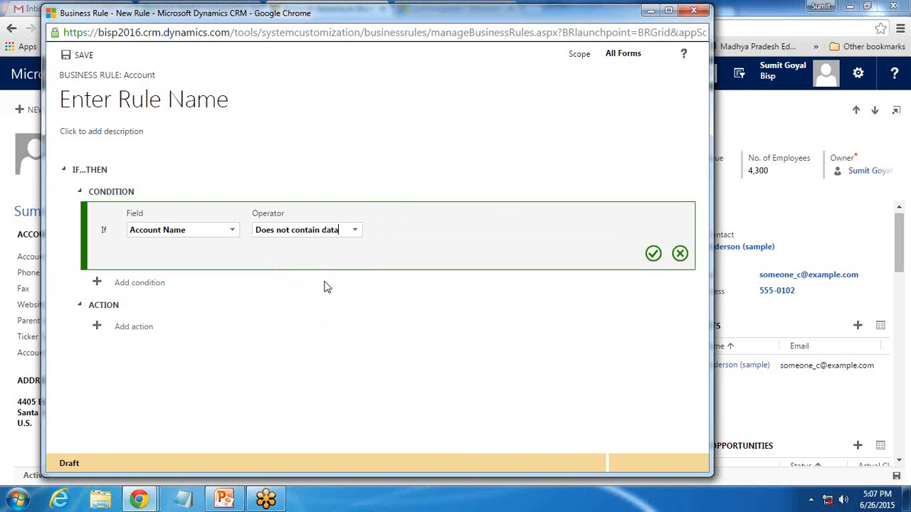
pyautogui.click(653, 254)
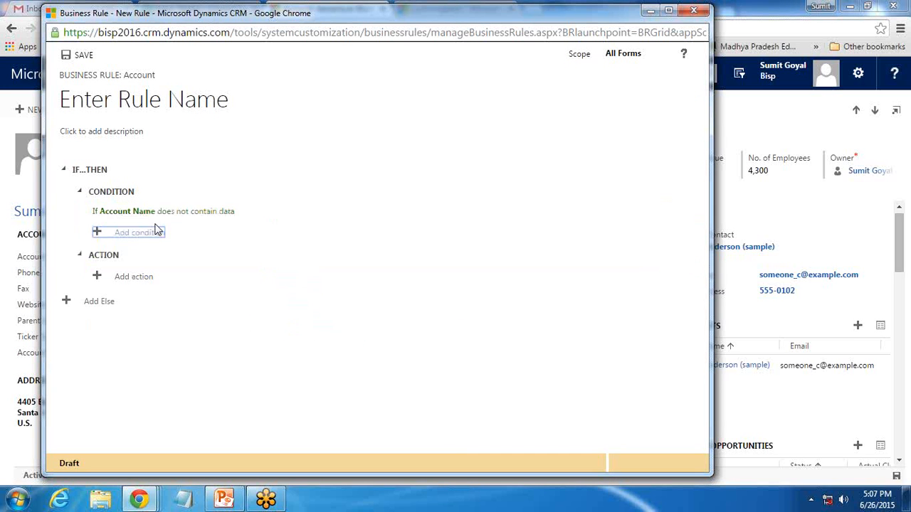
# Add a Set visibility action that hides the Account Number field.
pyautogui.click(128, 280)
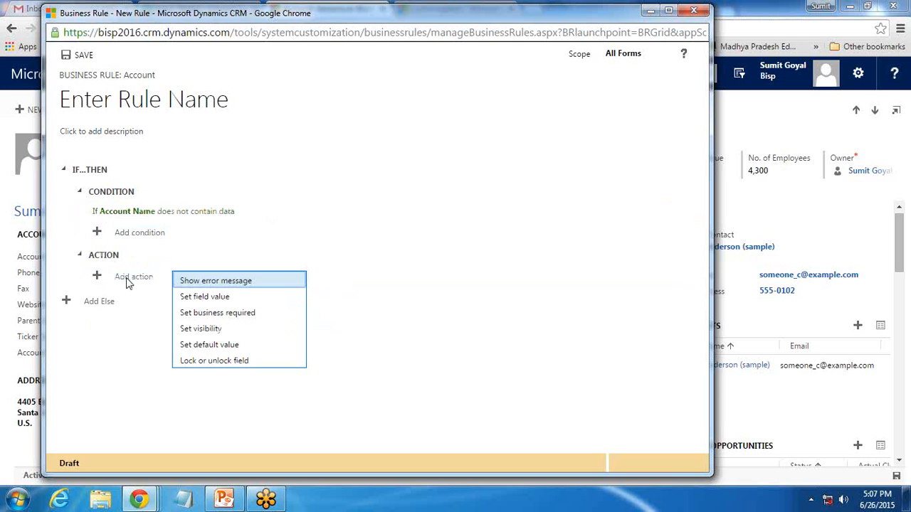
pyautogui.click(217, 329)
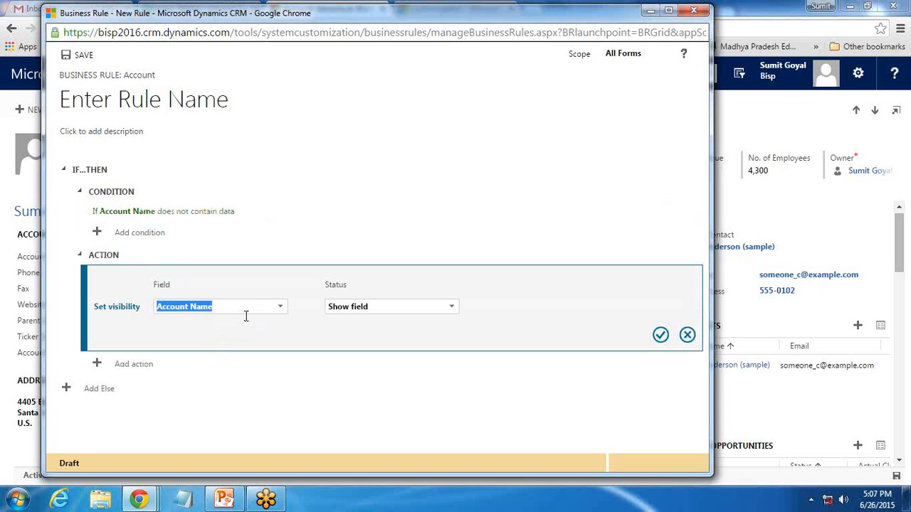
pyautogui.click(279, 308)
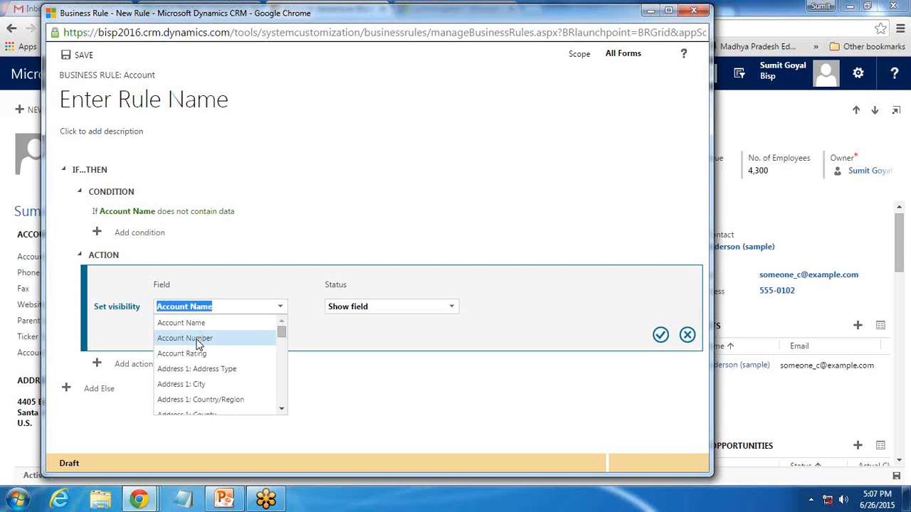
pyautogui.click(198, 343)
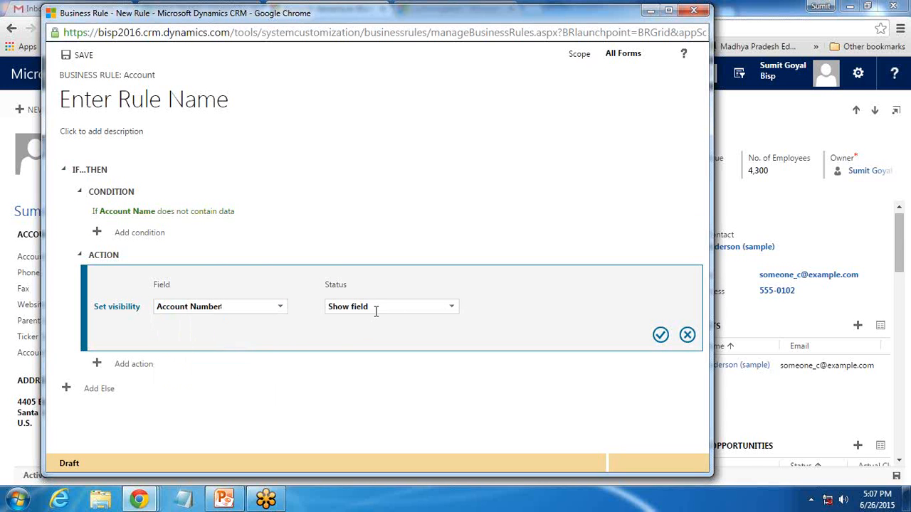
pyautogui.click(451, 307)
pyautogui.click(364, 341)
pyautogui.click(660, 334)
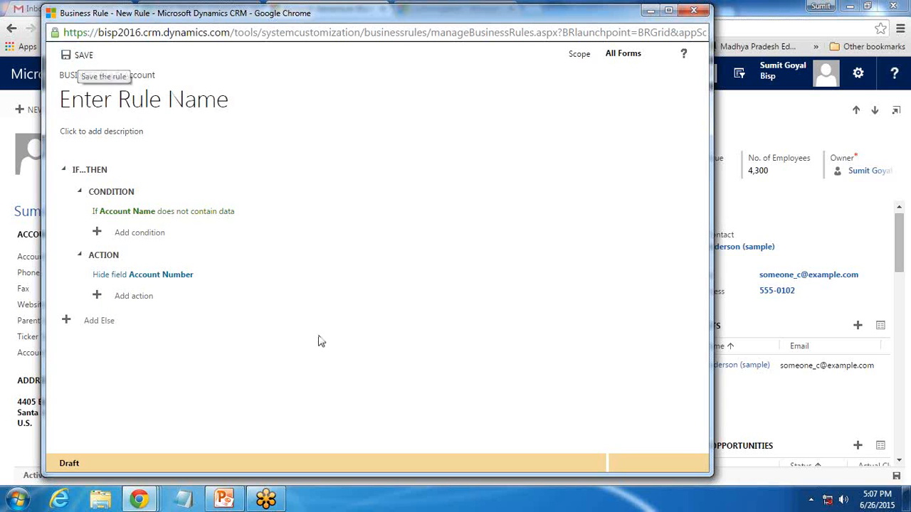
# Save and activate the business rule, keeping its placeholder name, and close its window.
pyautogui.click(82, 55)
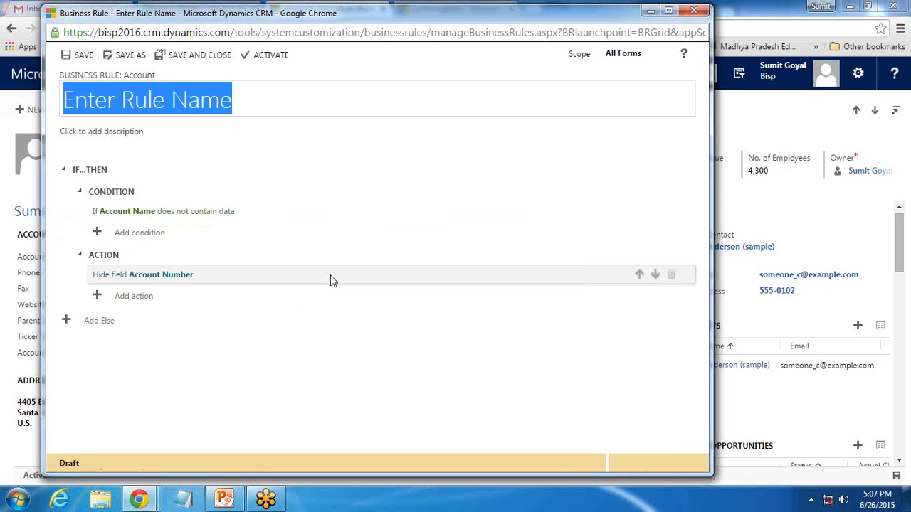
pyautogui.click(271, 61)
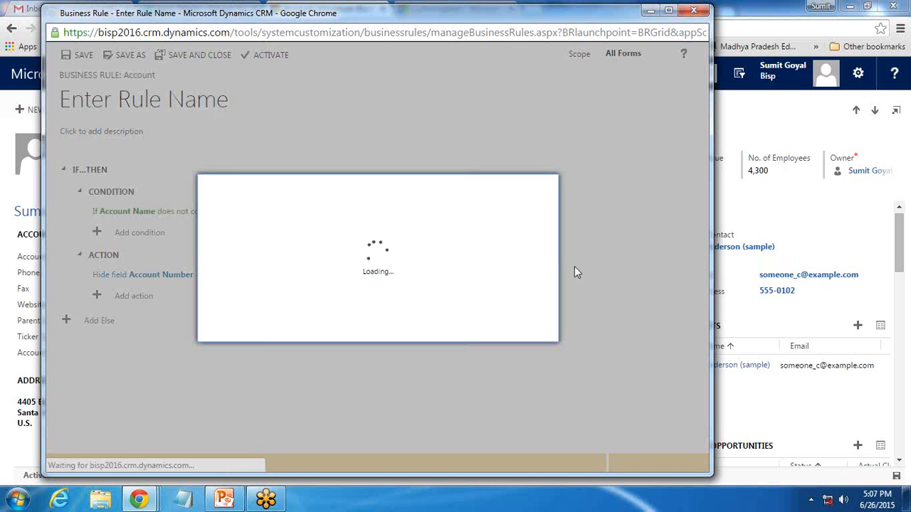
pyautogui.click(448, 330)
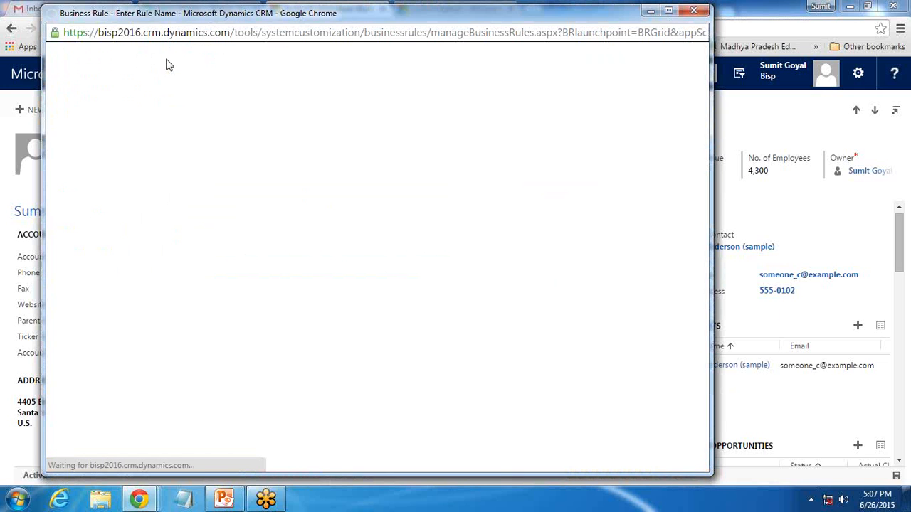
pyautogui.click(693, 10)
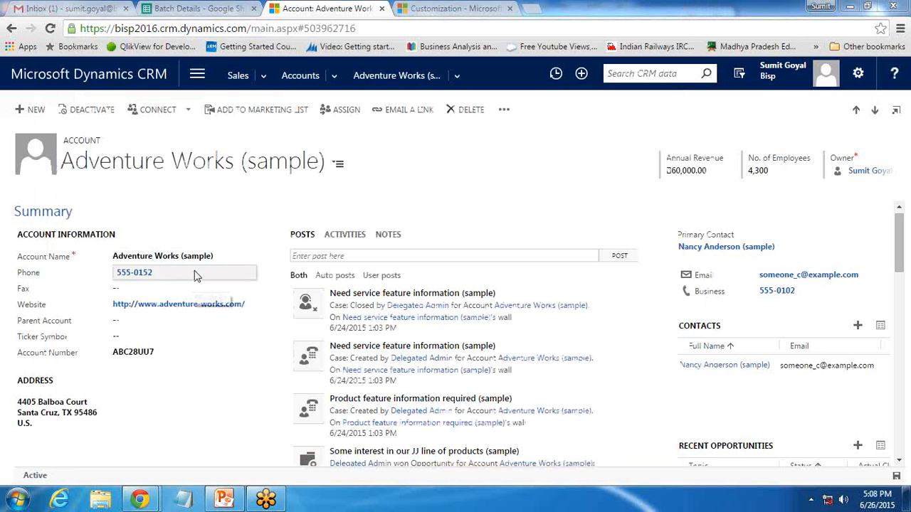
# Reopen the Adventure Works (sample) account from the accounts list and clear its Account Name to test the rule.
pyautogui.click(302, 77)
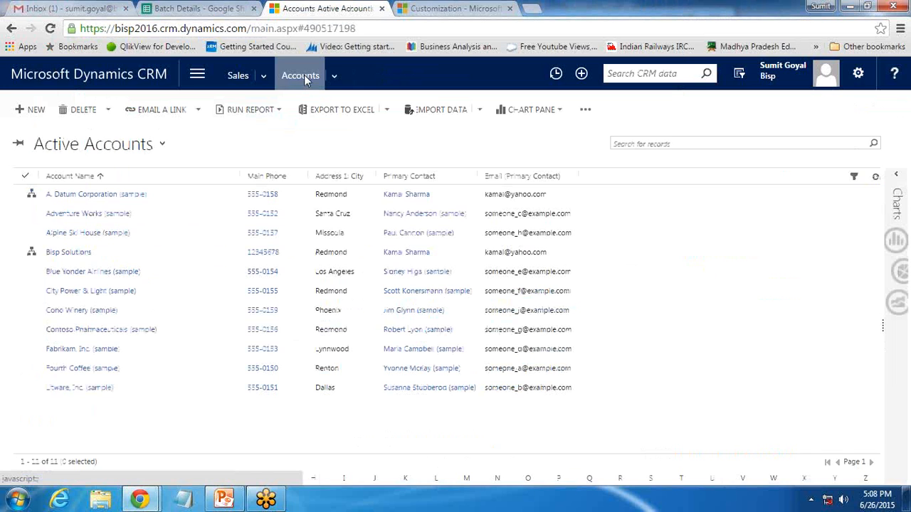
pyautogui.click(72, 214)
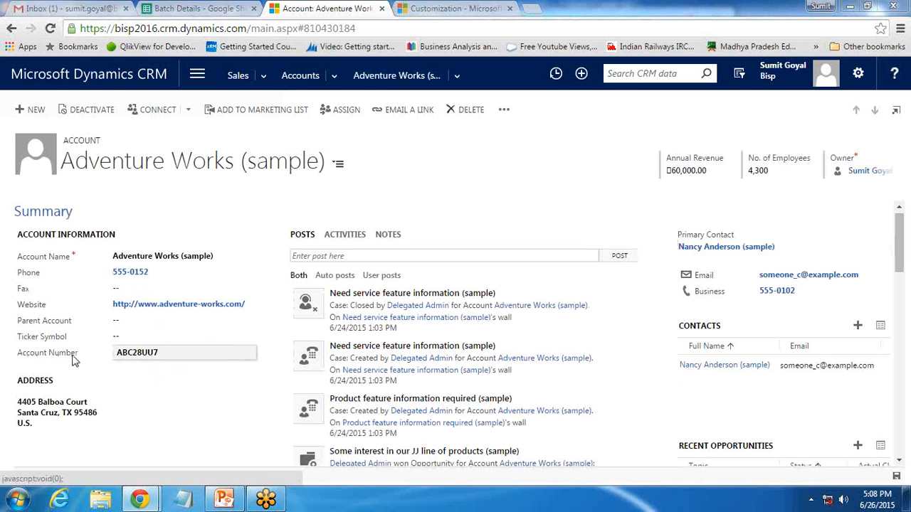
pyautogui.click(227, 258)
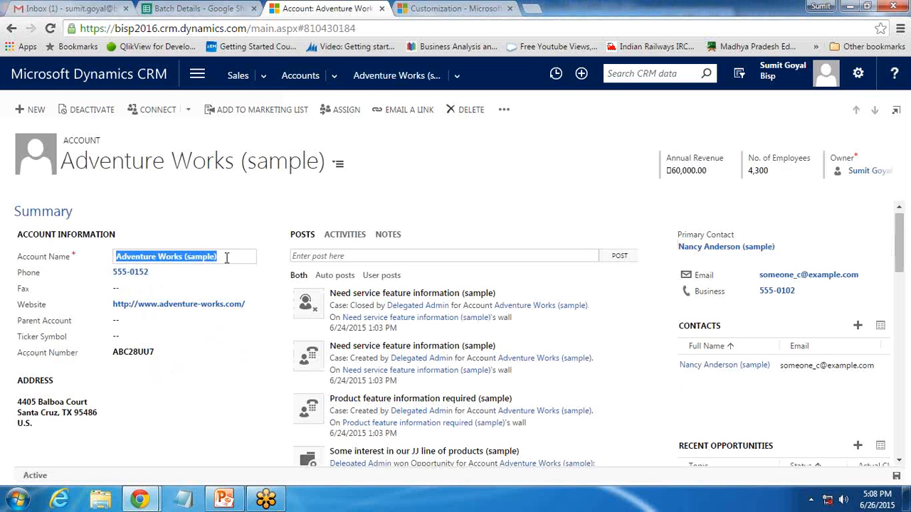
pyautogui.press('BackSpace')
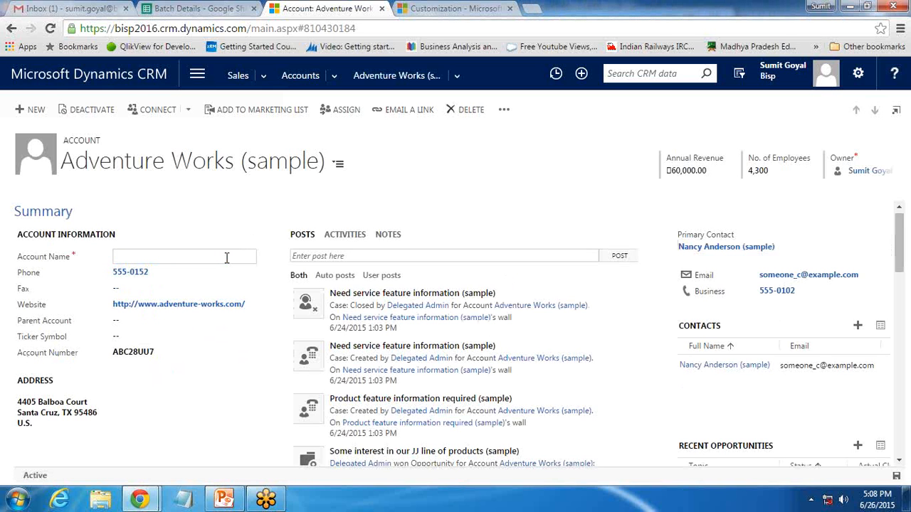
pyautogui.click(151, 290)
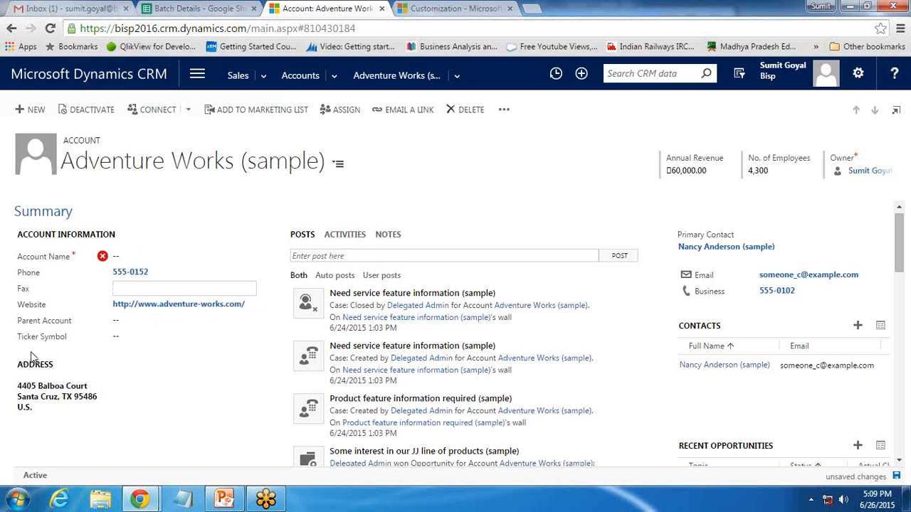
# Enter "Bisp Solutions" as the Account Name of the Adventure Works (sample) account to test the rule.
pyautogui.click(139, 255)
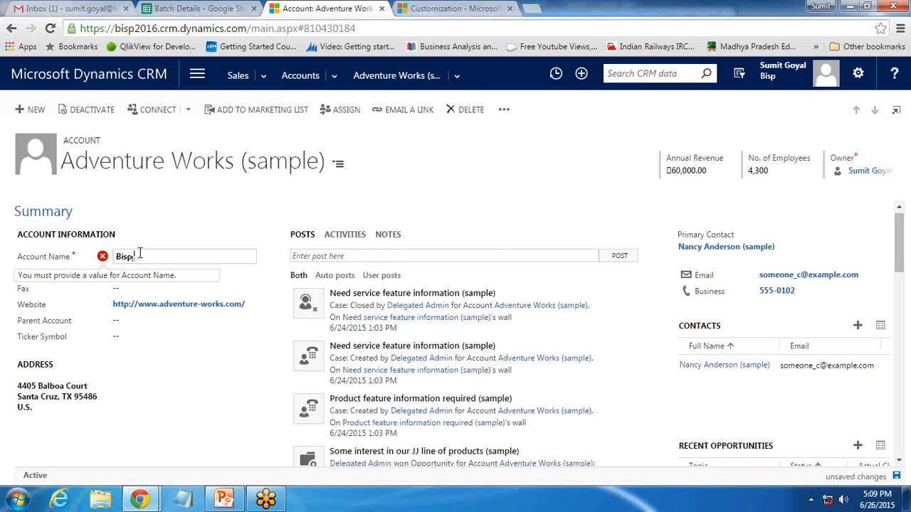
pyautogui.press('Tab')
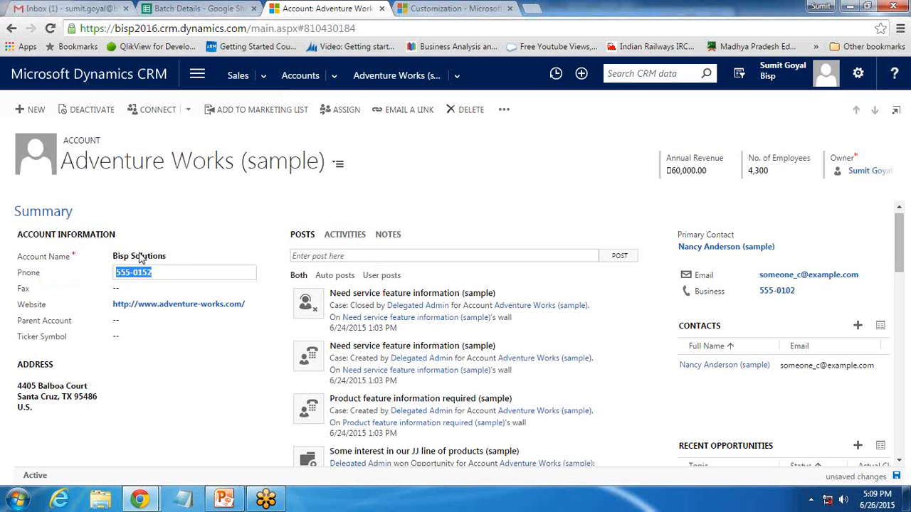
pyautogui.click(194, 261)
pyautogui.click(180, 289)
pyautogui.click(182, 275)
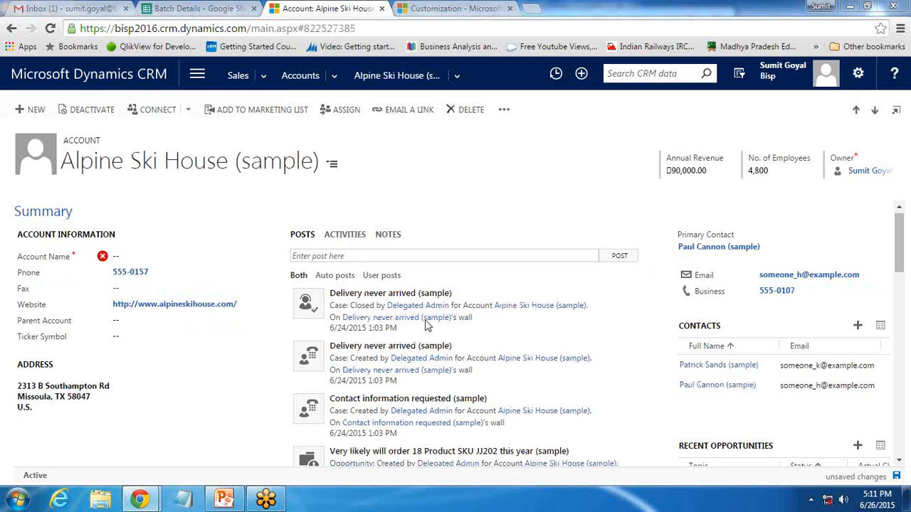
# Set the Account Name of the Alpine Ski House (sample) account to "BispSolutionsBanglore" and save the record.
pyautogui.click(169, 256)
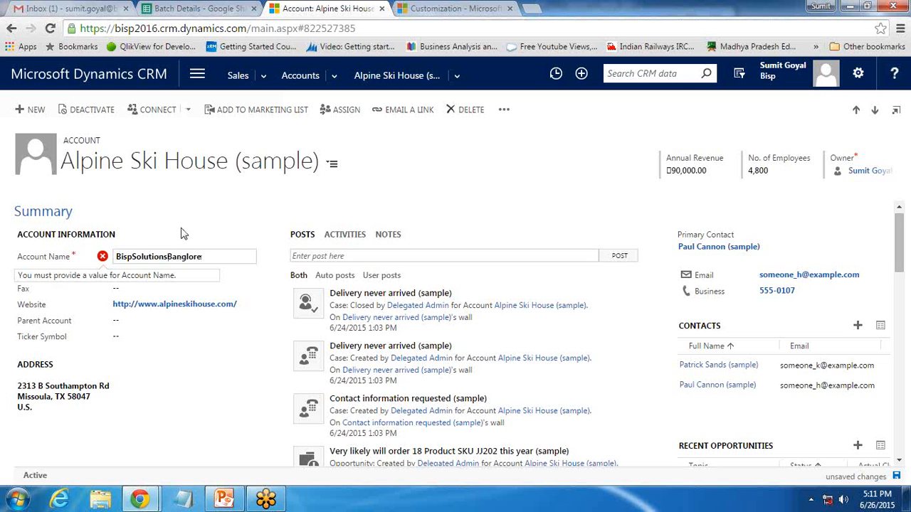
pyautogui.press('Tab')
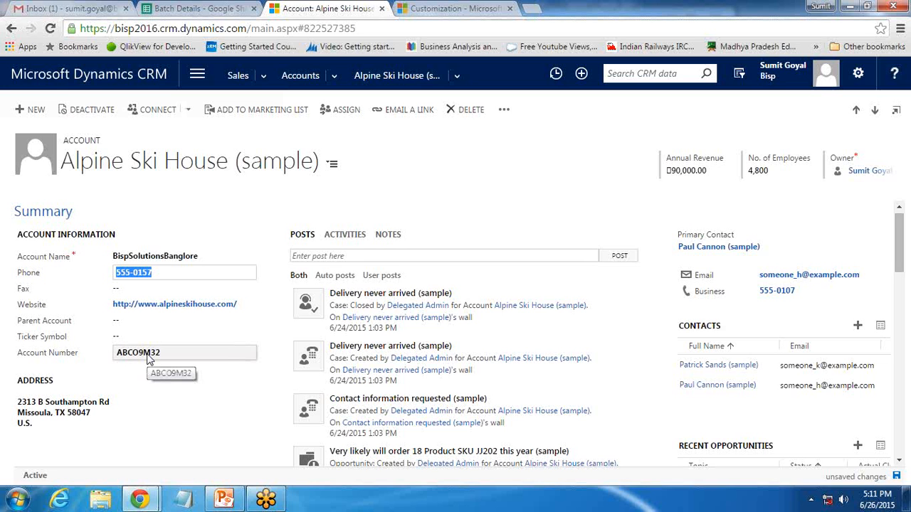
pyautogui.hotkey('ctrl', 's')
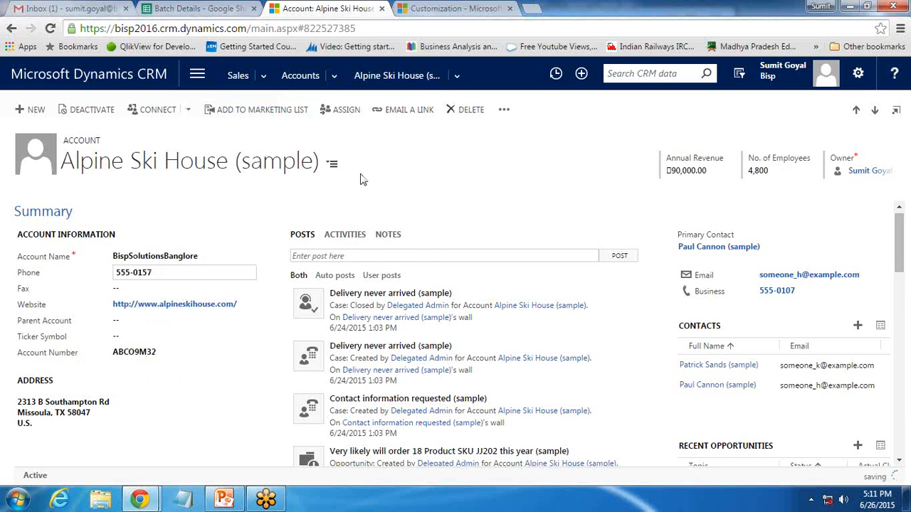
# Switch to PowerPoint, highlight the "Show error messages" bullet on the business rules slide, and return to Dynamics CRM in Chrome.
pyautogui.click(235, 498)
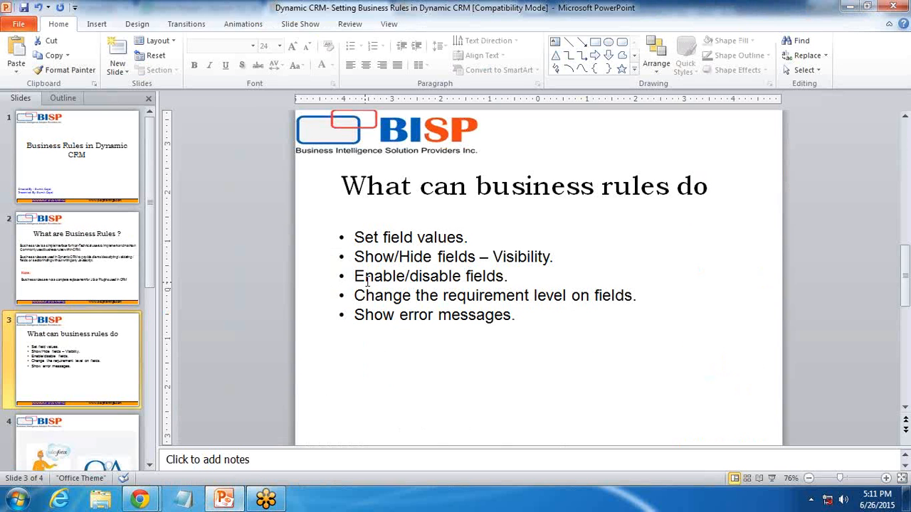
pyautogui.moveTo(358, 318); pyautogui.dragTo(521, 317)
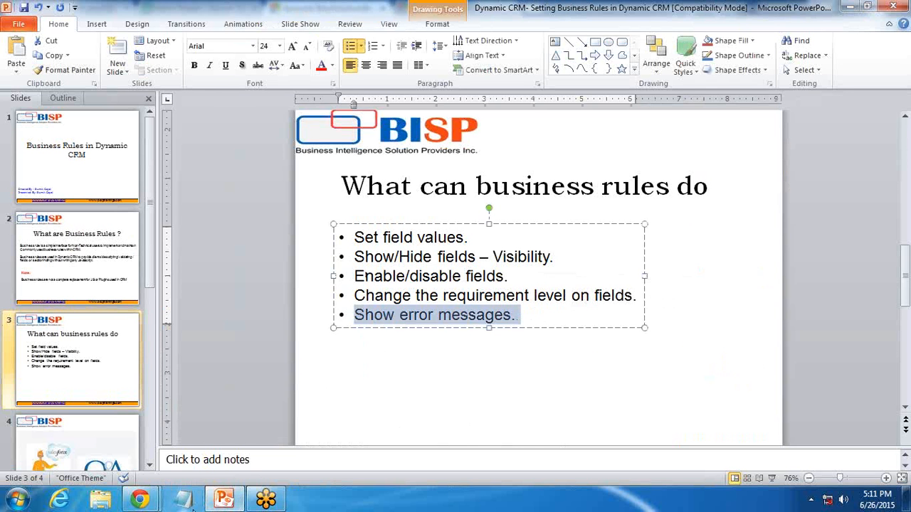
pyautogui.moveTo(140, 498)
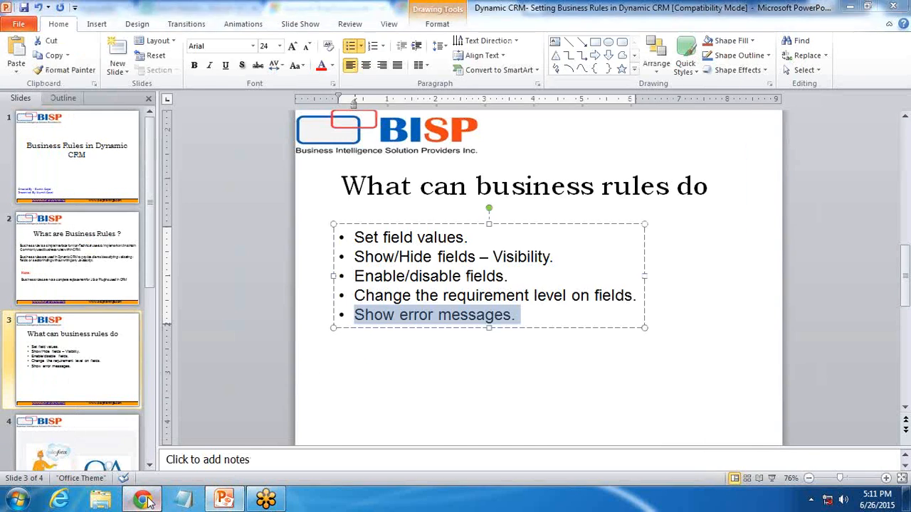
pyautogui.click(143, 499)
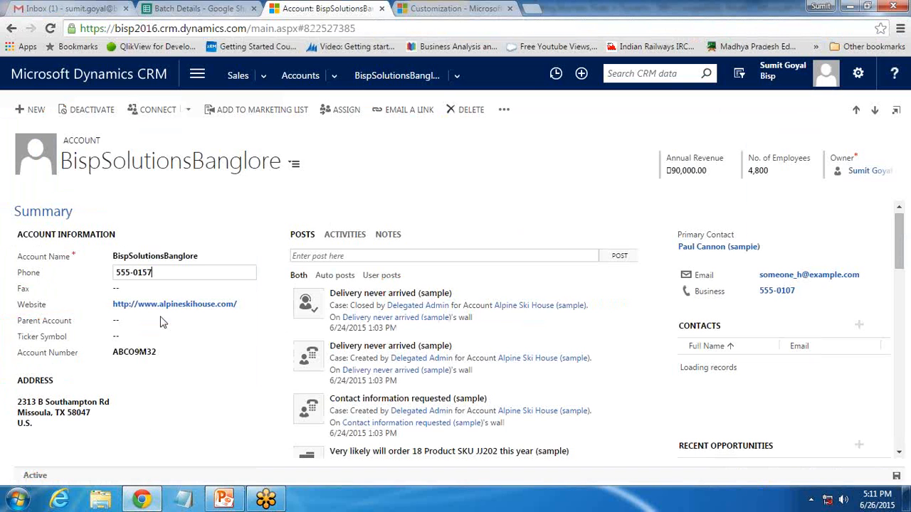
# Go to the sales opportunities and open the "6 orders of Product SKU JJ202 (sample)" record.
pyautogui.click(438, 7)
pyautogui.click(329, 7)
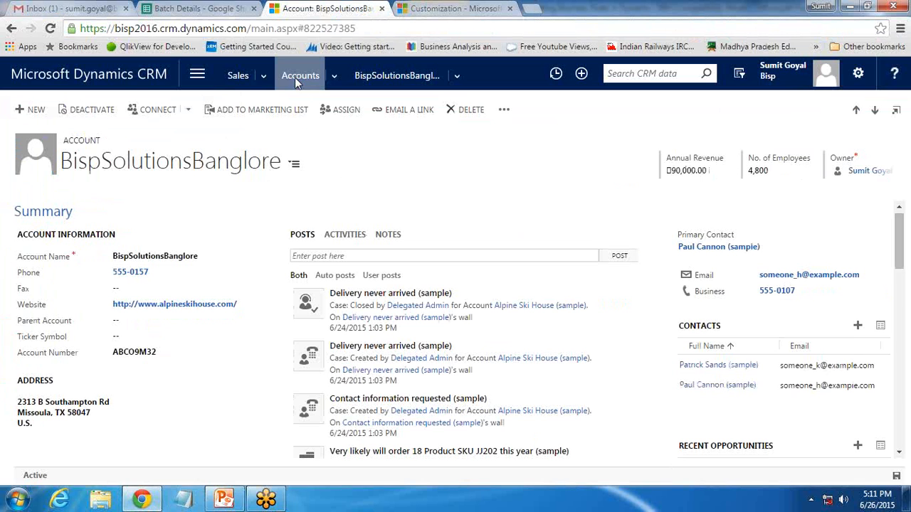
pyautogui.click(229, 74)
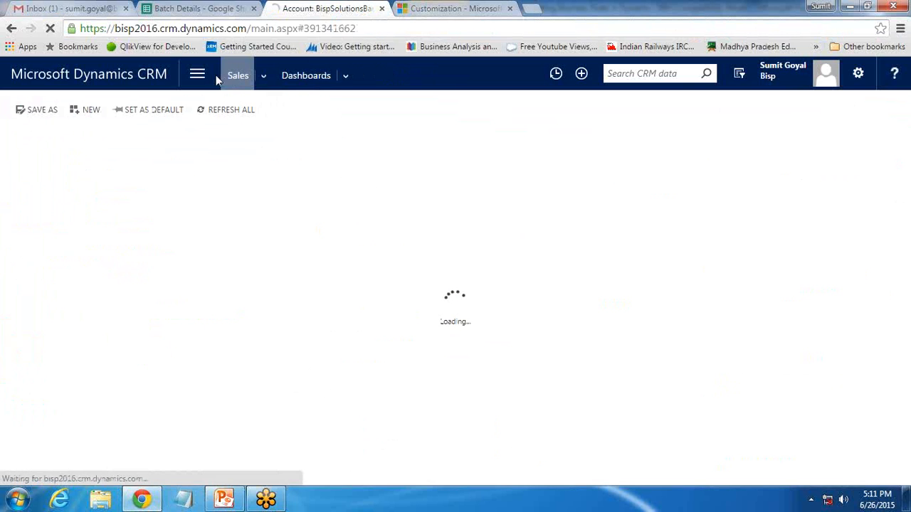
pyautogui.click(198, 74)
pyautogui.click(89, 129)
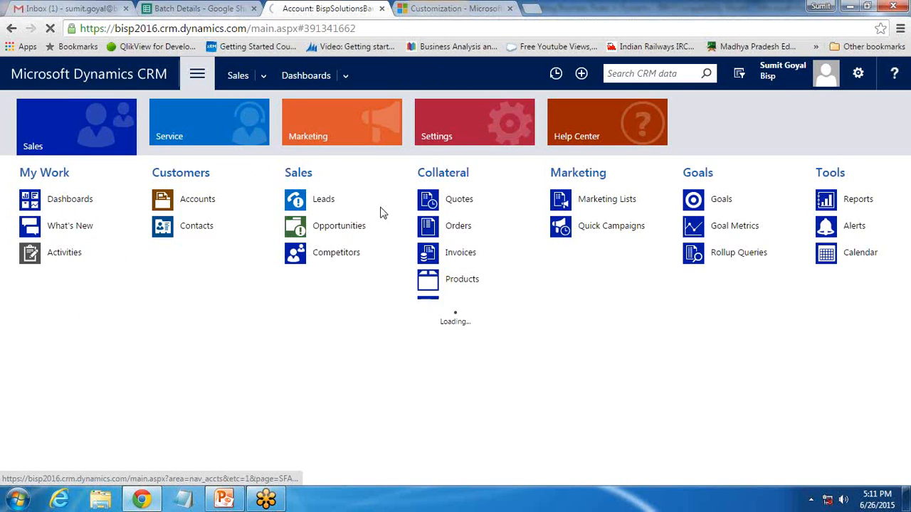
pyautogui.click(329, 226)
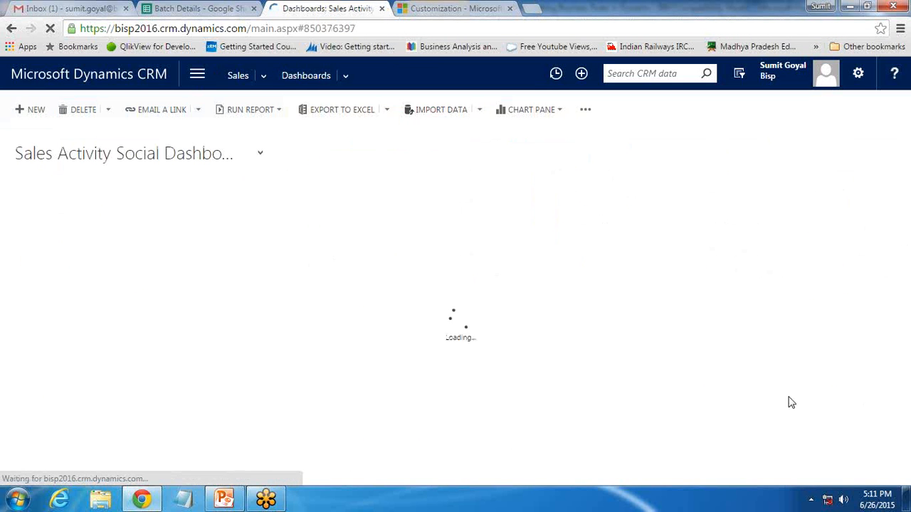
pyautogui.click(81, 196)
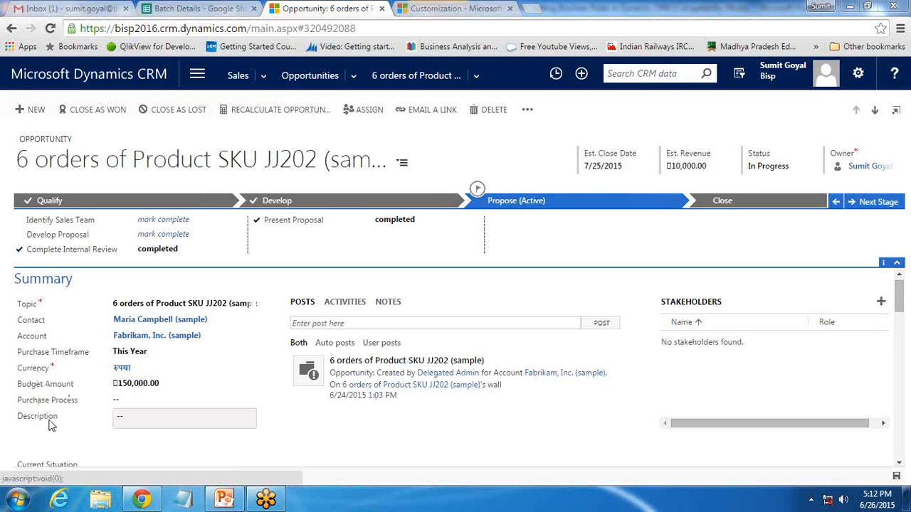
# Examine the opportunity's summary fields and recheck the business rule capabilities slide in PowerPoint, then return to Chrome.
pyautogui.moveTo(56, 417)
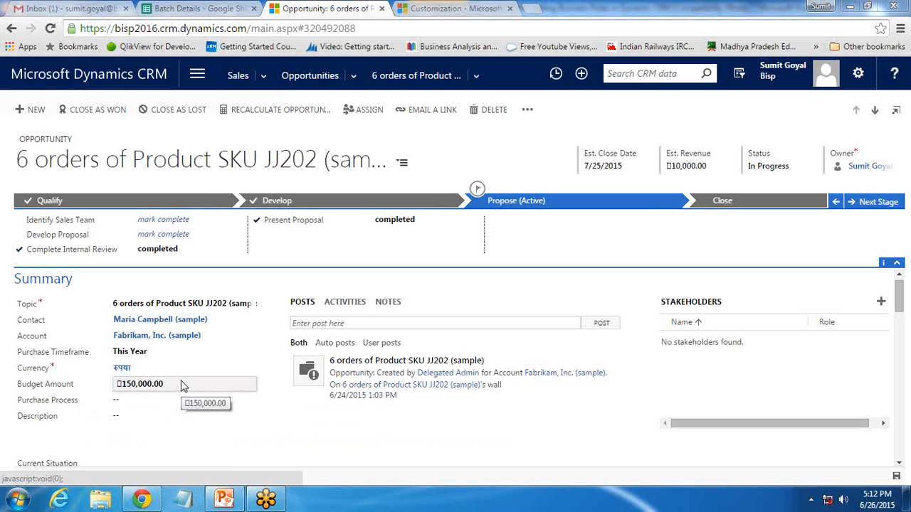
pyautogui.click(224, 498)
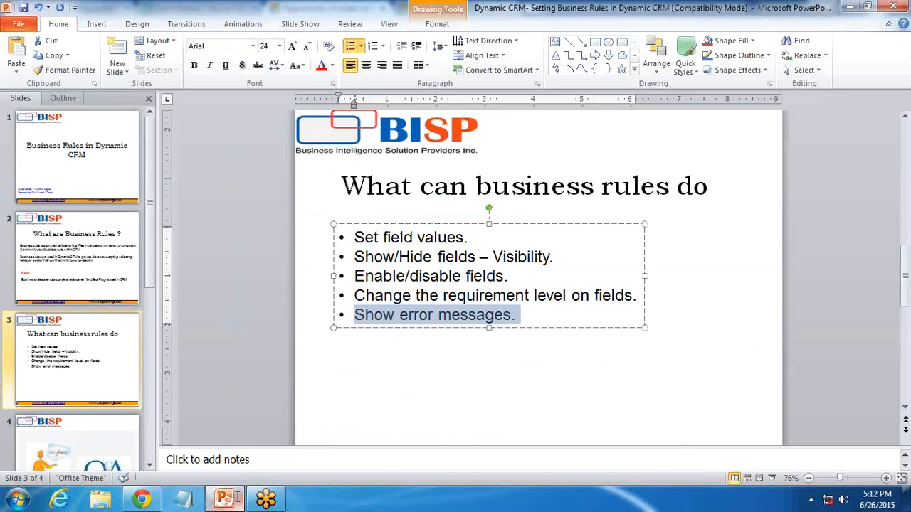
pyautogui.click(139, 500)
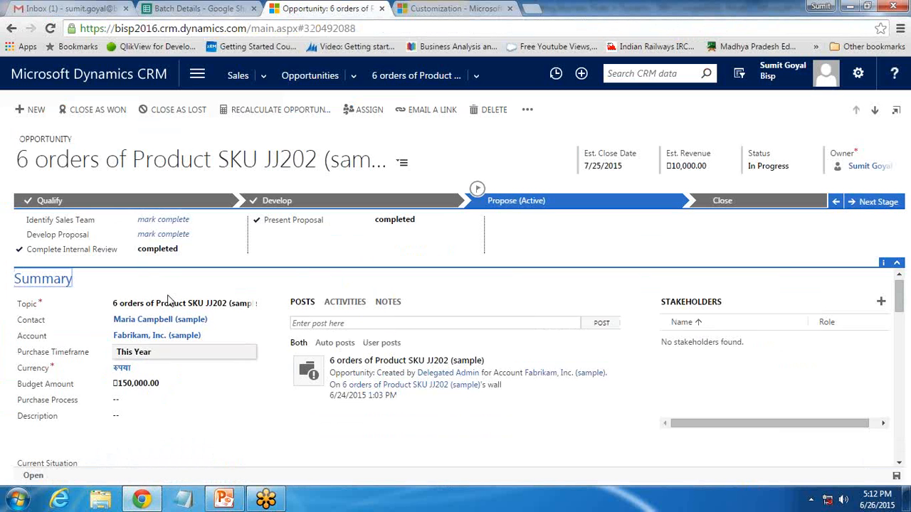
# Open the Default Solution customization and create a new business rule for the Opportunity entity.
pyautogui.hotkey('ctrl', 'Tab')
pyautogui.click(94, 129)
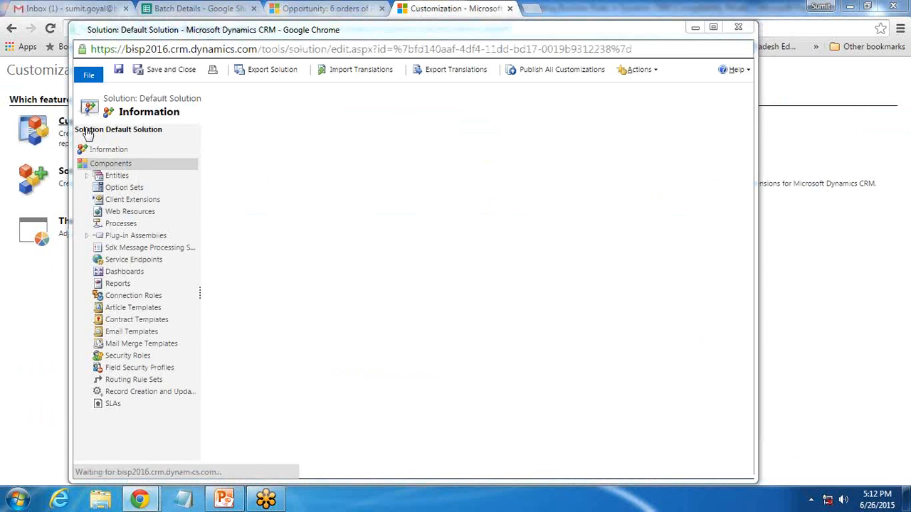
pyautogui.click(92, 175)
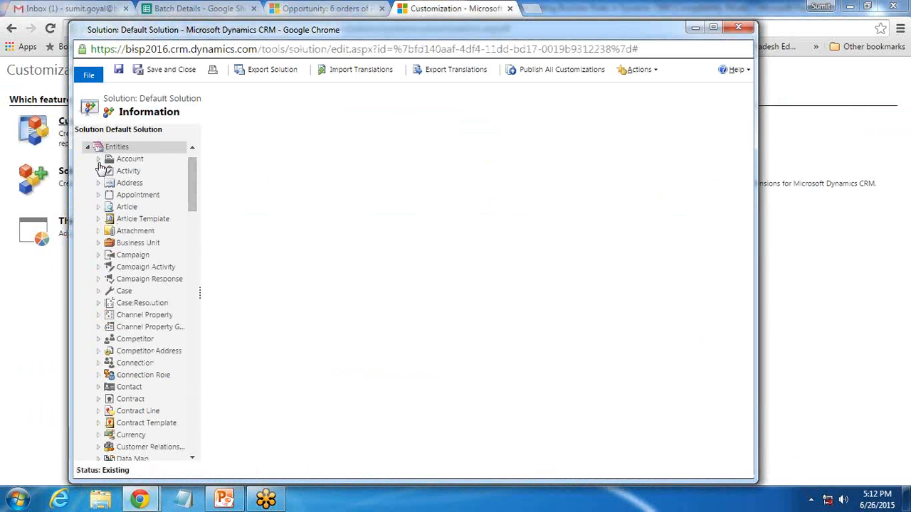
pyautogui.moveTo(195, 193); pyautogui.dragTo(190, 285)
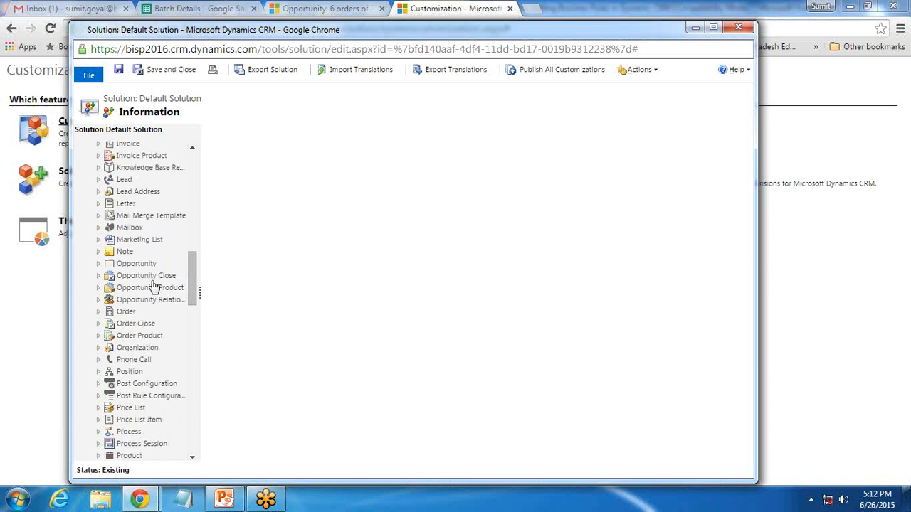
pyautogui.click(100, 264)
pyautogui.click(151, 402)
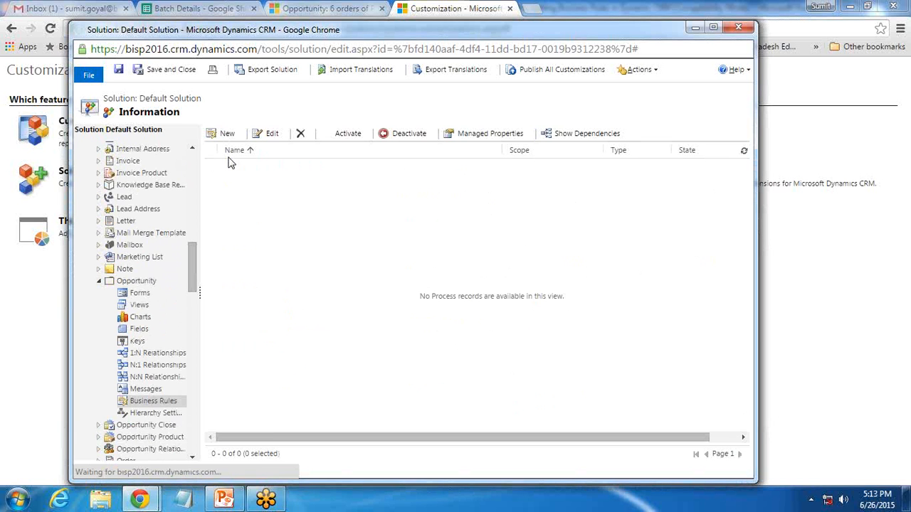
pyautogui.click(225, 135)
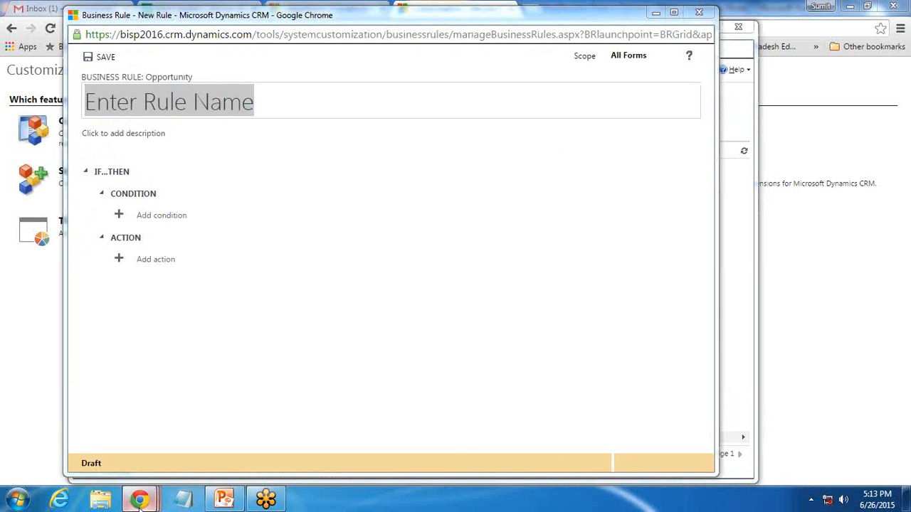
# Check the opportunity record's fields for use in the rule, and return to the new business rule window.
pyautogui.moveTo(139, 498)
pyautogui.click(81, 398)
pyautogui.click(320, 7)
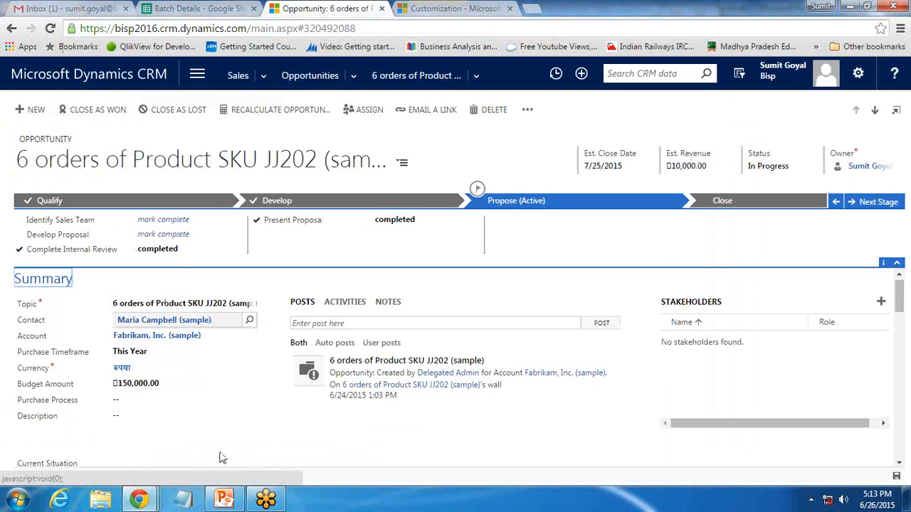
pyautogui.moveTo(139, 498)
pyautogui.click(388, 442)
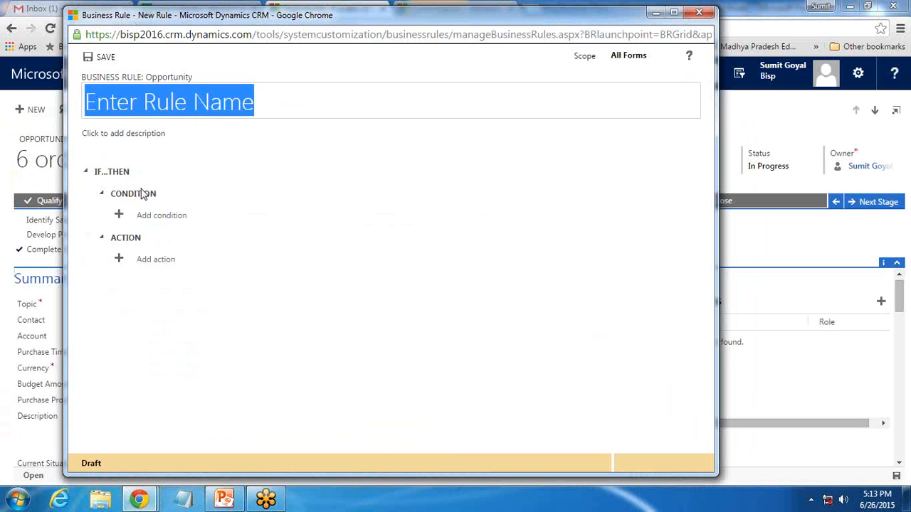
# Add a rule condition on the Budget Amount field with the operator Is less than.
pyautogui.click(156, 214)
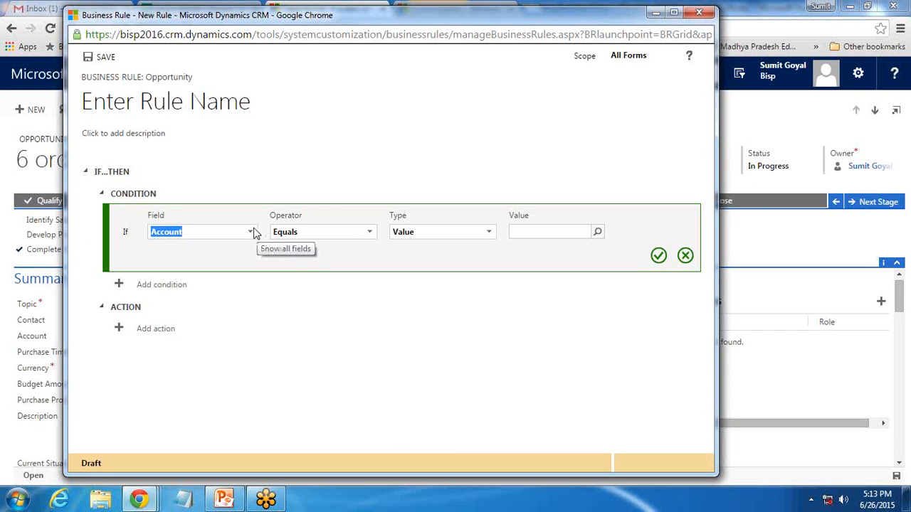
pyautogui.write('budg')
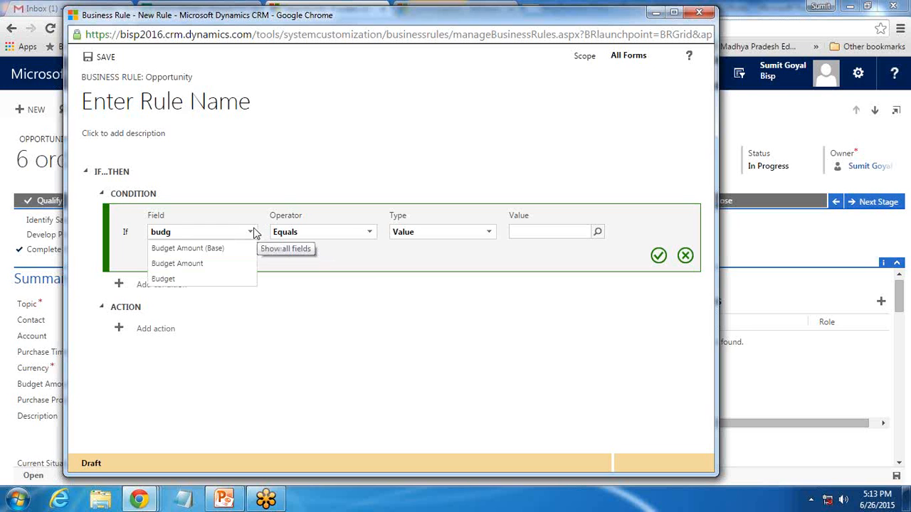
pyautogui.click(264, 265)
pyautogui.click(361, 235)
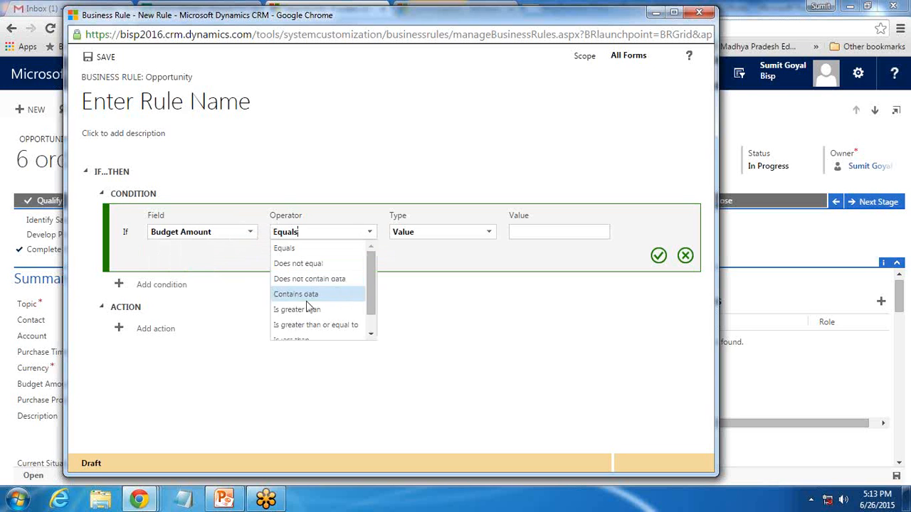
pyautogui.scroll(-1, 310, 327)
pyautogui.click(307, 318)
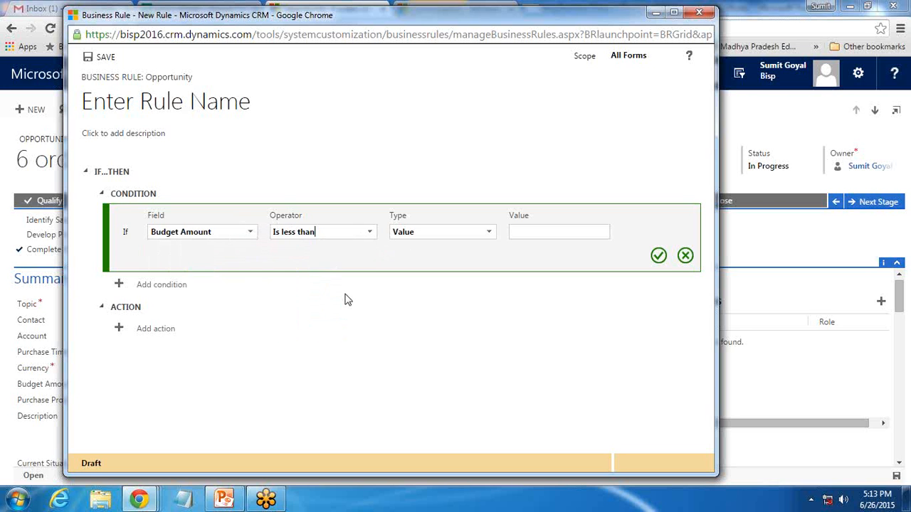
# Compare Budget Amount against the Est. Revenue field in the rule condition and accept the condition.
pyautogui.click(490, 235)
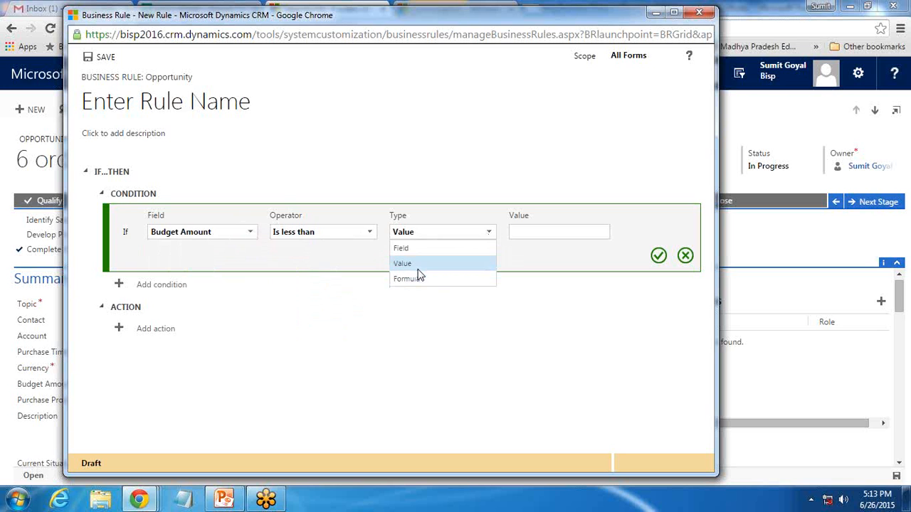
pyautogui.click(418, 250)
pyautogui.click(589, 235)
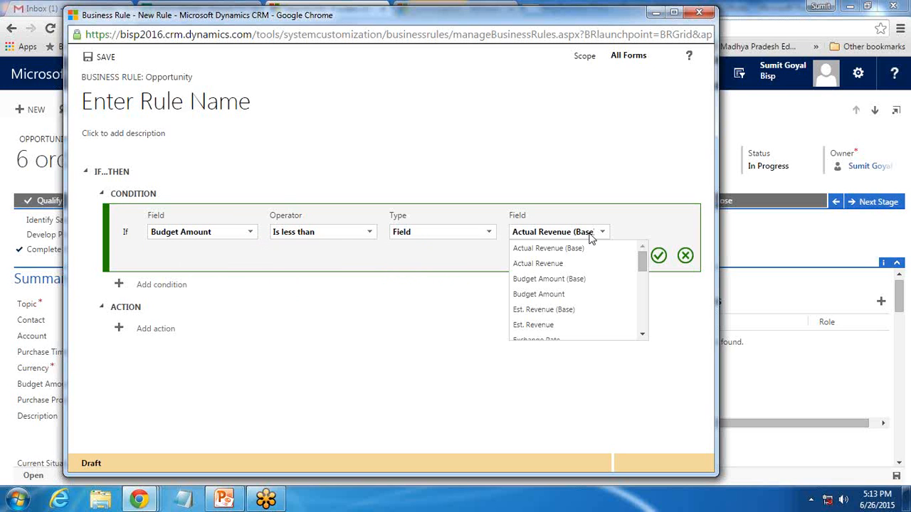
pyautogui.moveTo(590, 22); pyautogui.dragTo(497, 21)
pyautogui.moveTo(488, 232); pyautogui.dragTo(430, 229)
pyautogui.press('BackSpace')
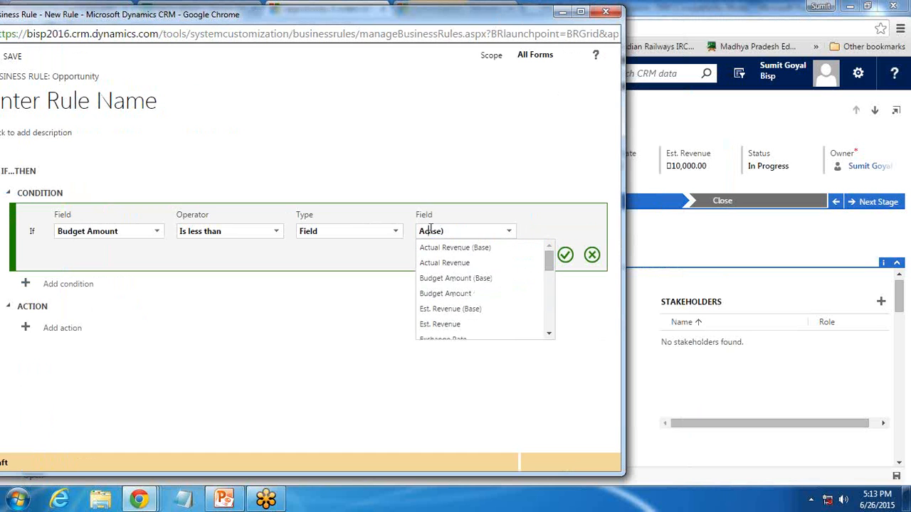
pyautogui.click(430, 229)
pyautogui.press('BackSpace')
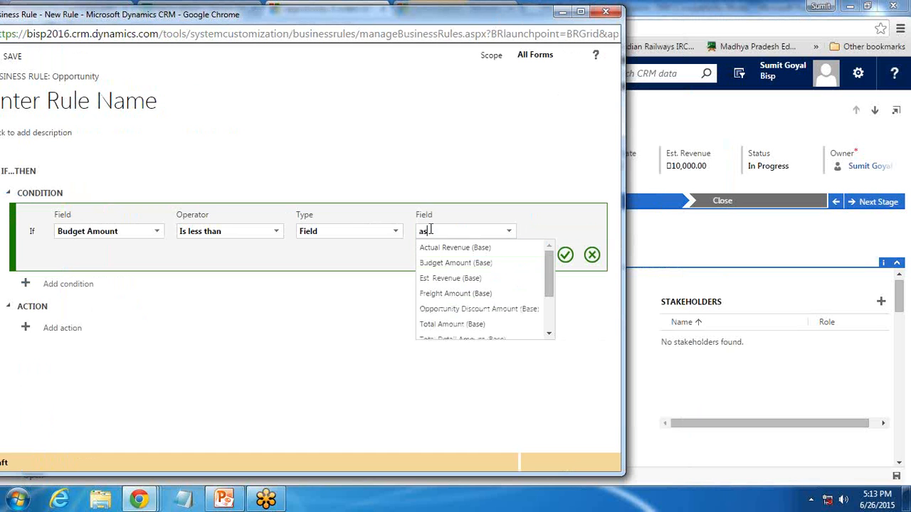
pyautogui.write('est.')
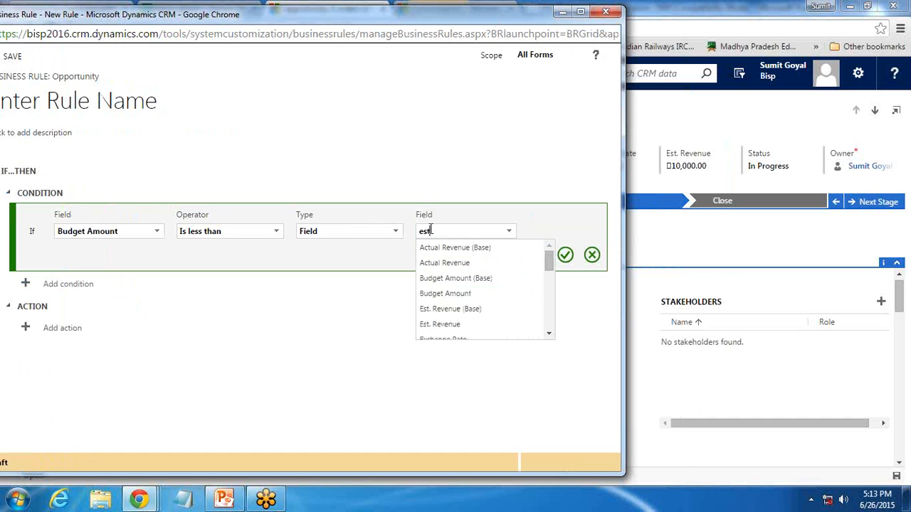
pyautogui.click(509, 234)
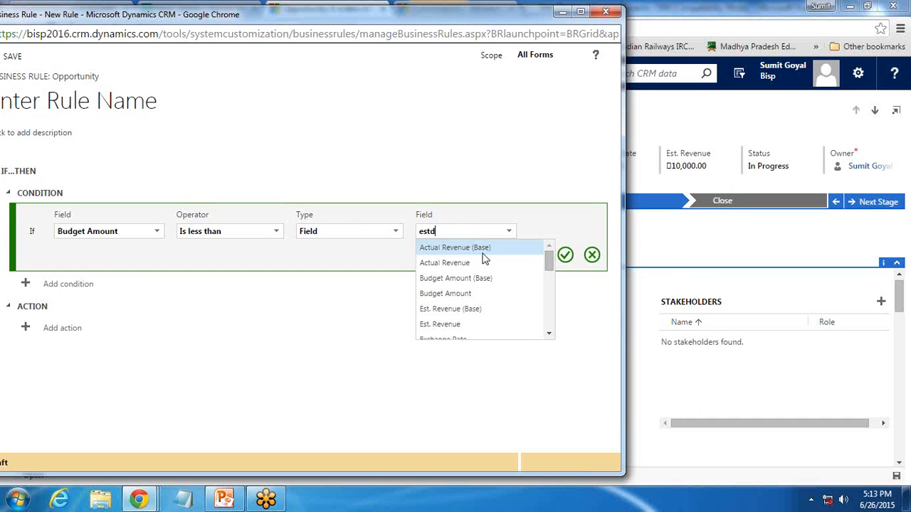
pyautogui.press('BackSpace')
pyautogui.click(459, 260)
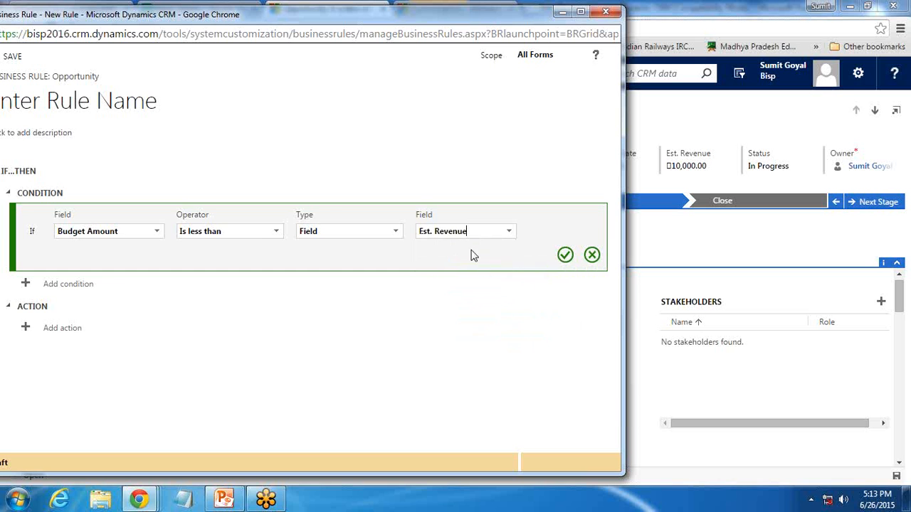
pyautogui.click(564, 255)
# Add a Show error message action on Budget Amount with the message "Budget Amount Cannot be less than Est. Revenue".
pyautogui.moveTo(202, 17); pyautogui.dragTo(261, 19)
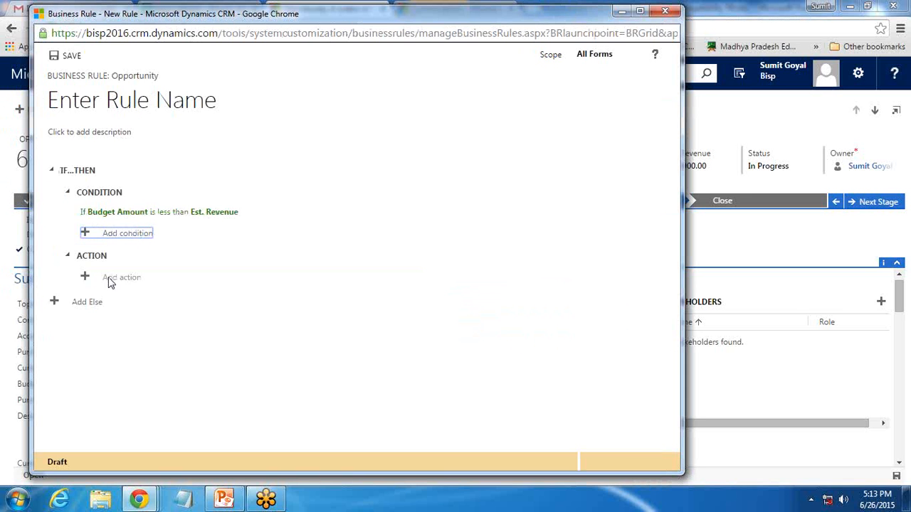
pyautogui.click(112, 282)
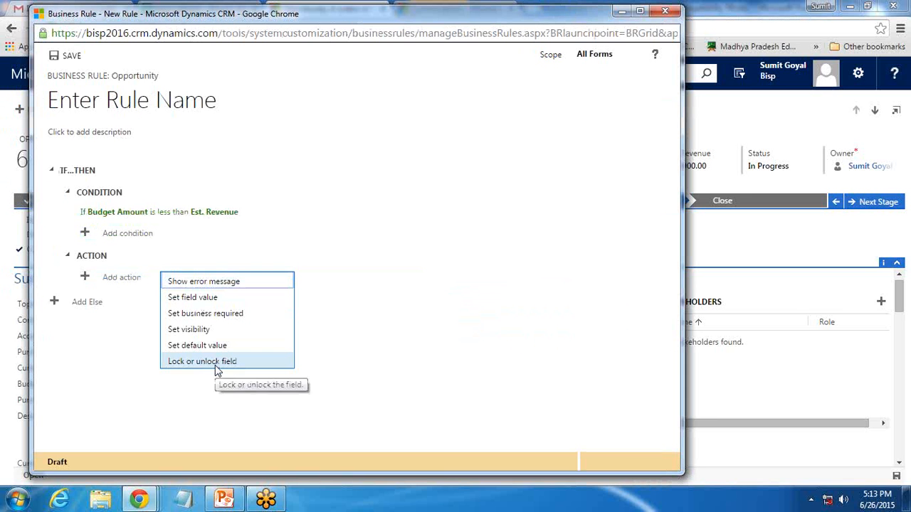
pyautogui.click(203, 284)
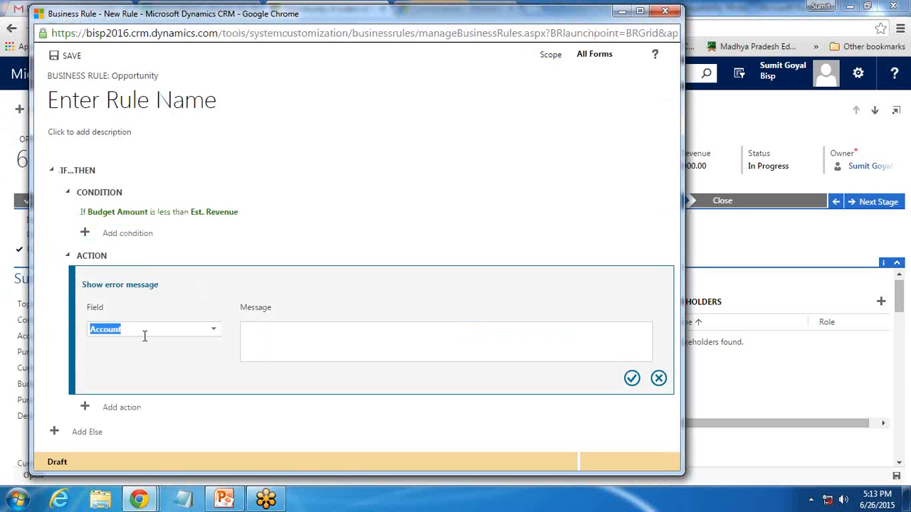
pyautogui.click(213, 331)
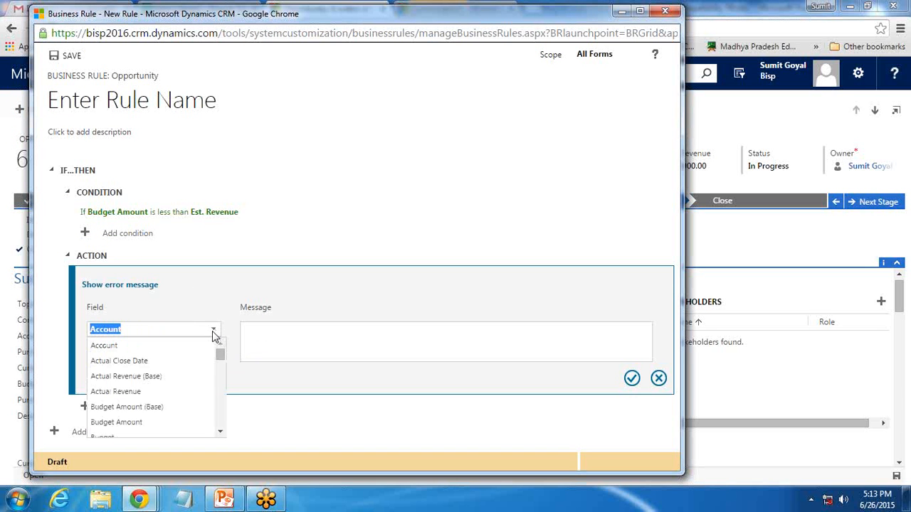
pyautogui.write('budg')
pyautogui.click(175, 358)
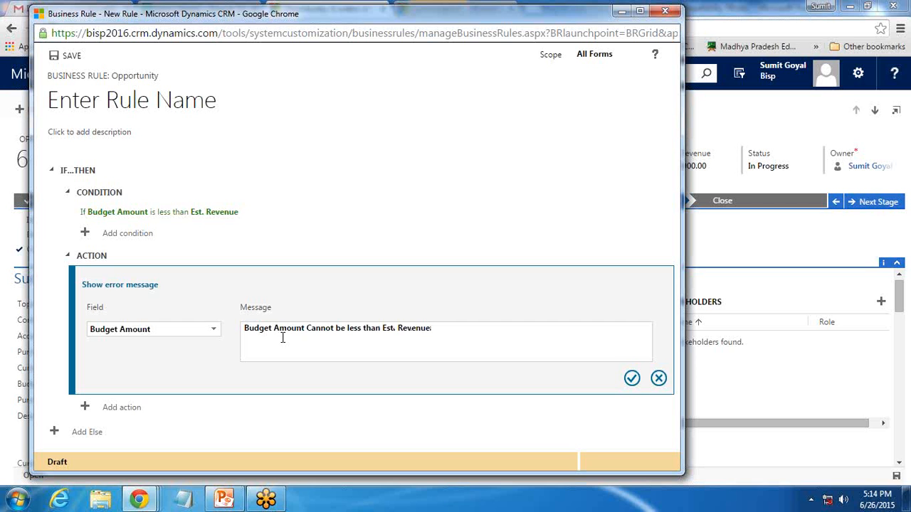
pyautogui.click(631, 377)
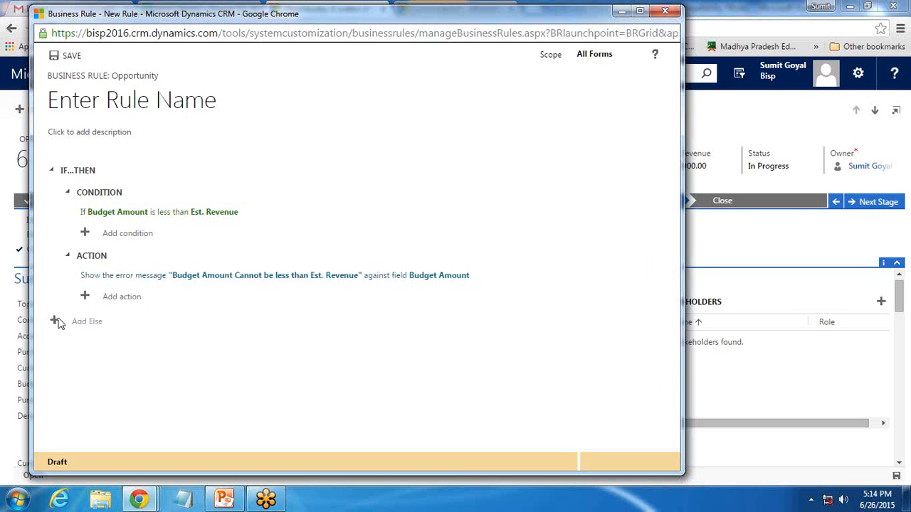
# Name the business rule "Budget Amount Business Rule" and save it.
pyautogui.click(68, 57)
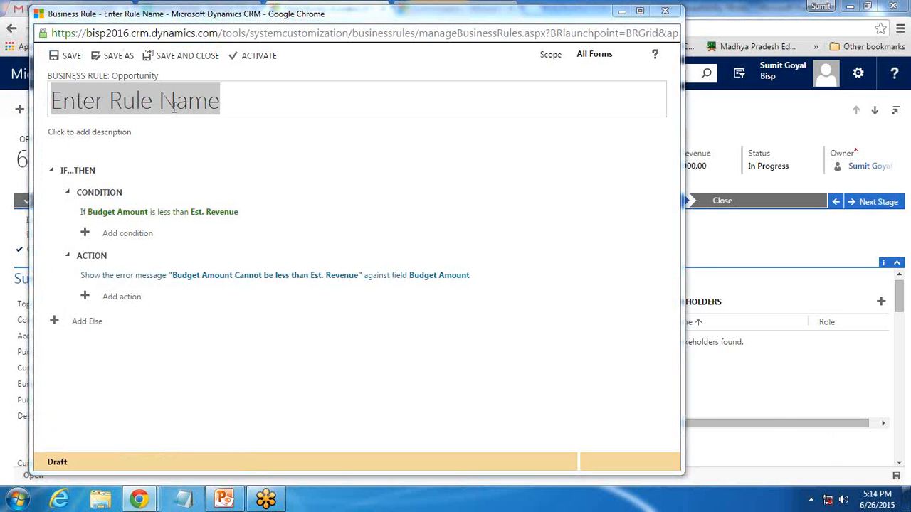
pyautogui.click(173, 105)
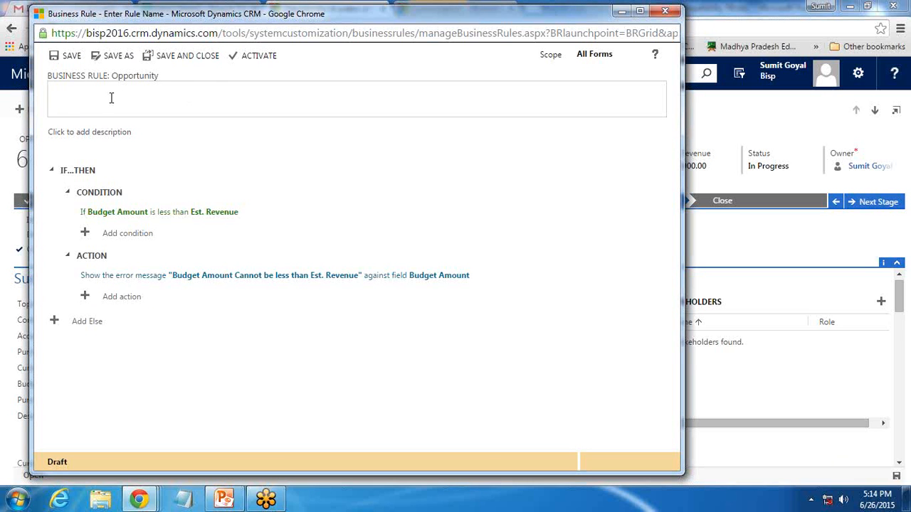
pyautogui.write('Budget Amount Va')
pyautogui.press('BackSpace')
pyautogui.press('BackSpace')
pyautogui.write('Business ')
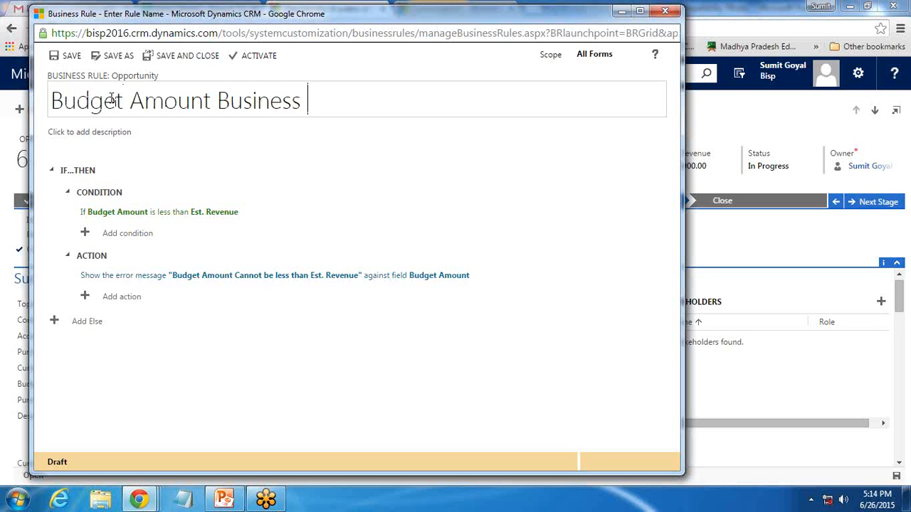
pyautogui.write('Rule')
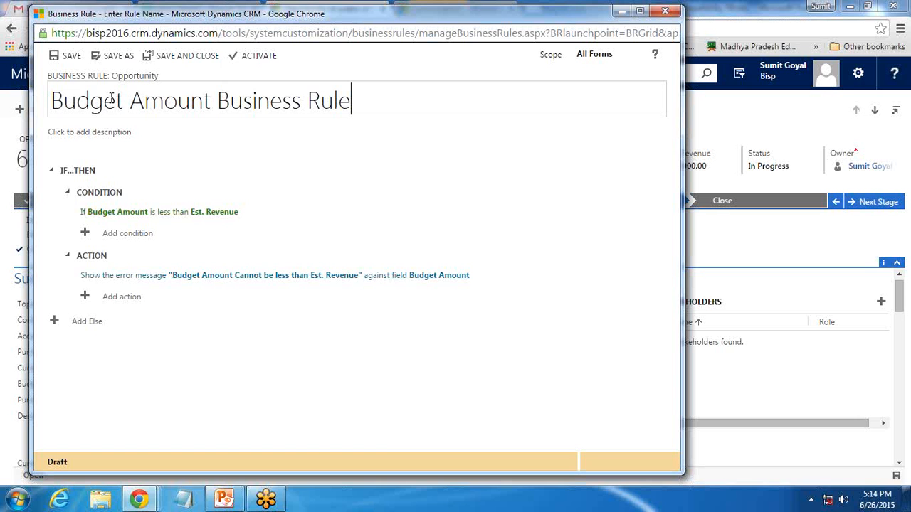
pyautogui.click(55, 59)
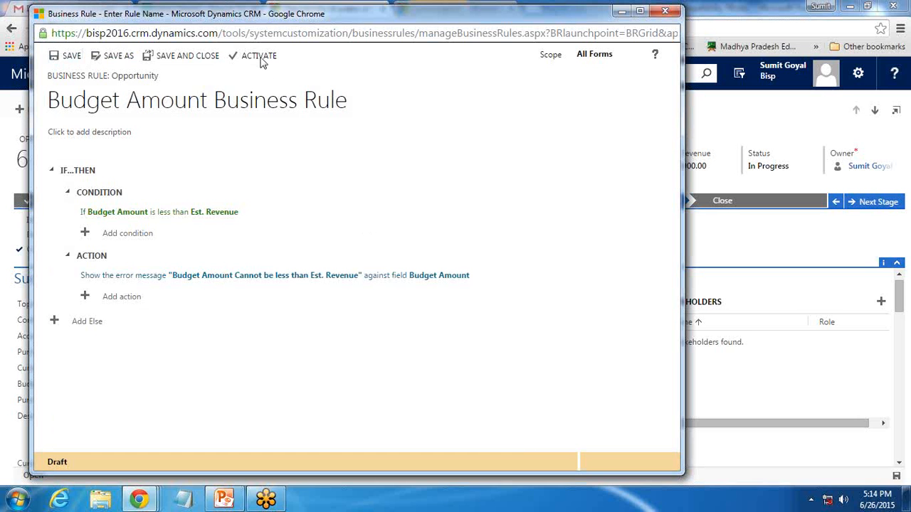
# Activate the Budget Amount business rule and close its window.
pyautogui.click(259, 57)
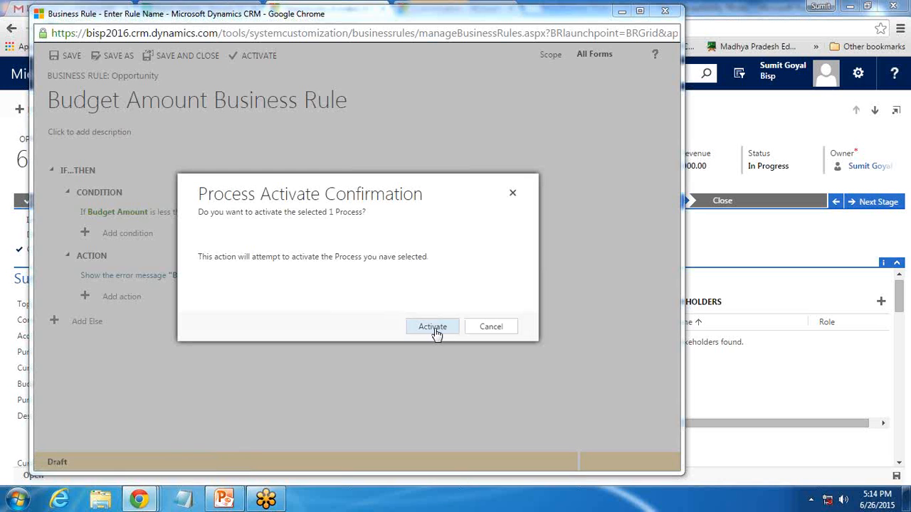
pyautogui.click(432, 329)
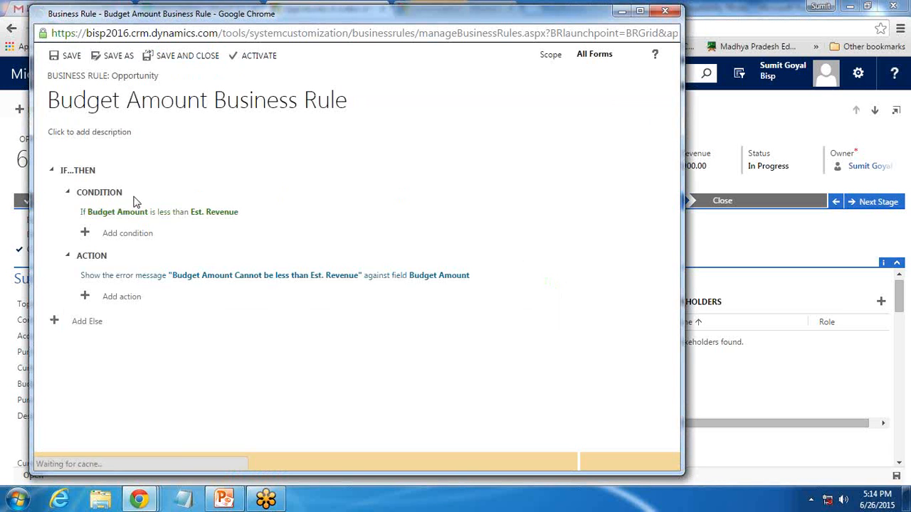
pyautogui.click(664, 11)
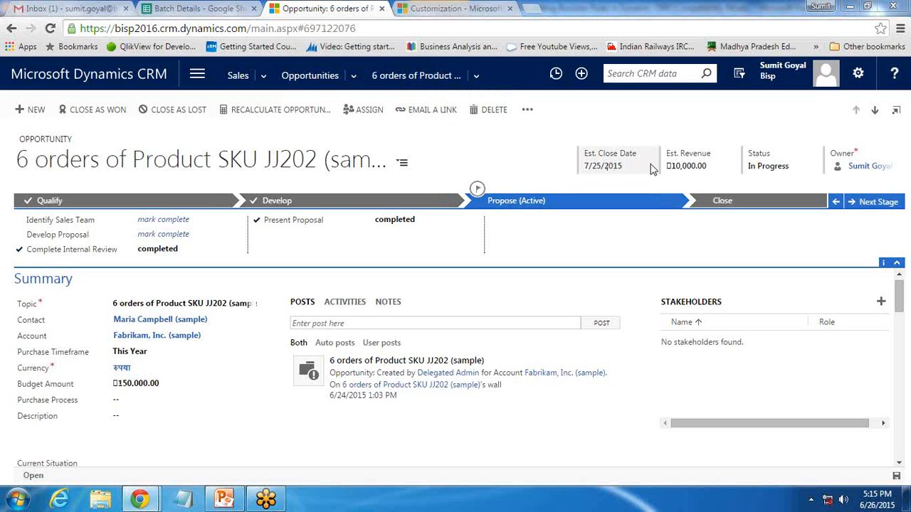
# Test the rule by setting the opportunity's Budget Amount to 5000 and check the field's error indicator.
pyautogui.click(177, 385)
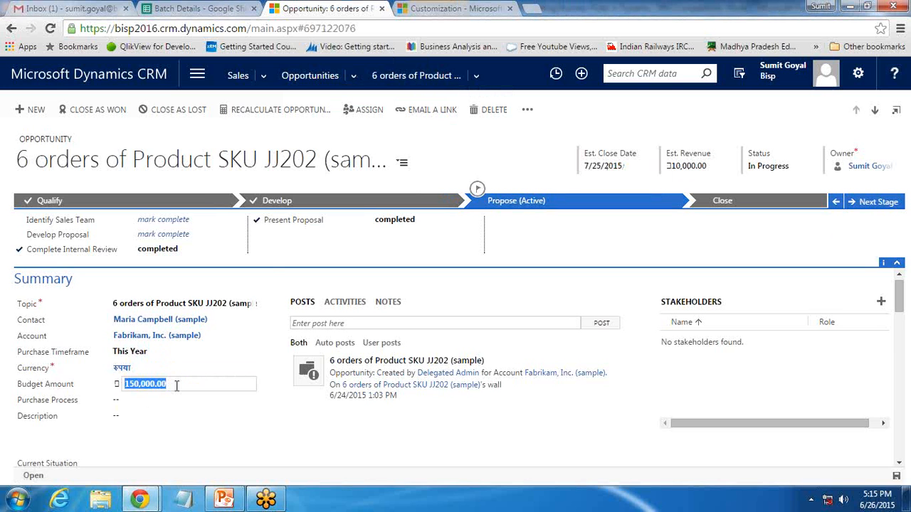
pyautogui.write('5000')
pyautogui.press('Tab')
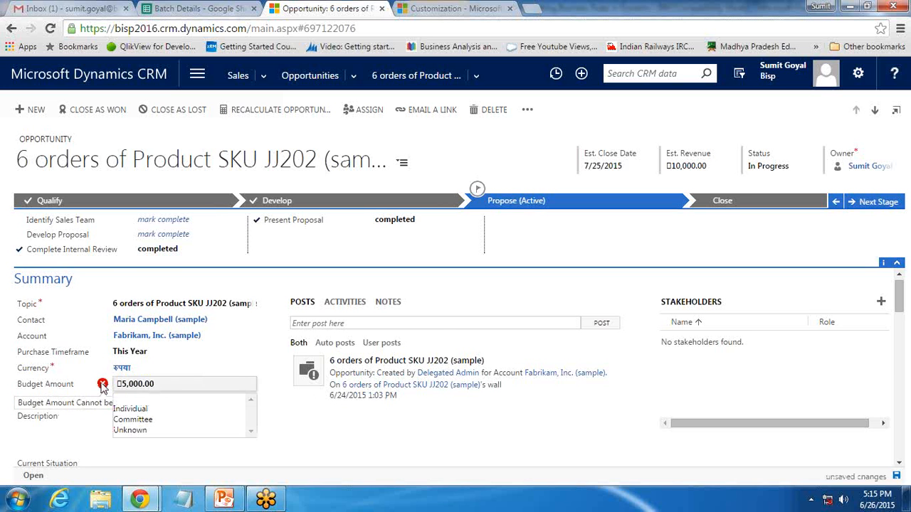
pyautogui.click(103, 385)
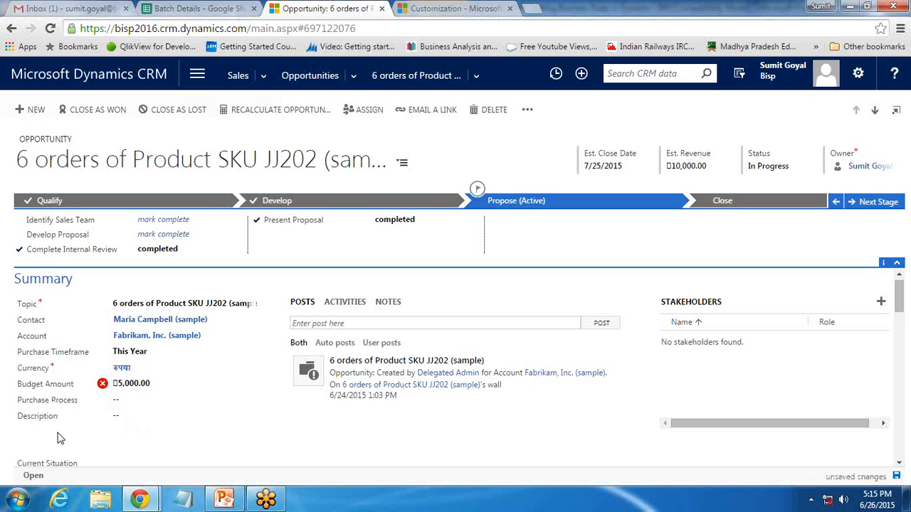
# Set the opportunity's Budget Amount to 150,000.
pyautogui.click(113, 385)
pyautogui.write('1500')
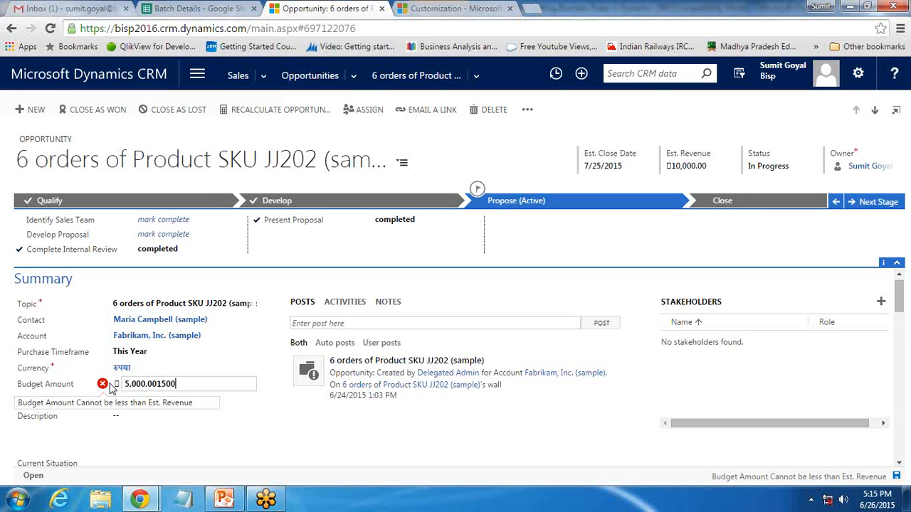
pyautogui.press('BackSpace')
pyautogui.press('BackSpace')
pyautogui.press('BackSpace')
pyautogui.press('BackSpace')
pyautogui.press('BackSpace')
pyautogui.press('BackSpace')
pyautogui.press('BackSpace')
pyautogui.press('BackSpace')
pyautogui.press('BackSpace')
pyautogui.press('BackSpace')
pyautogui.press('BackSpace')
pyautogui.write('150,000')
pyautogui.press('Tab')
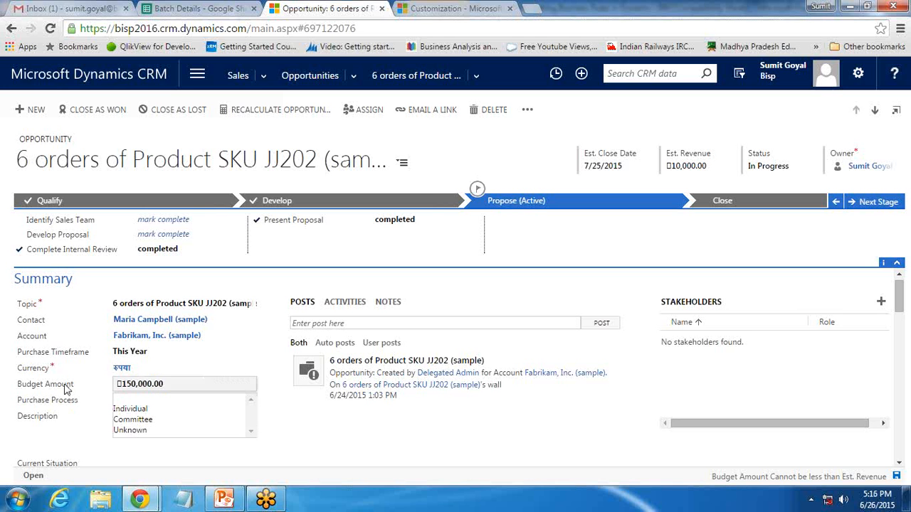